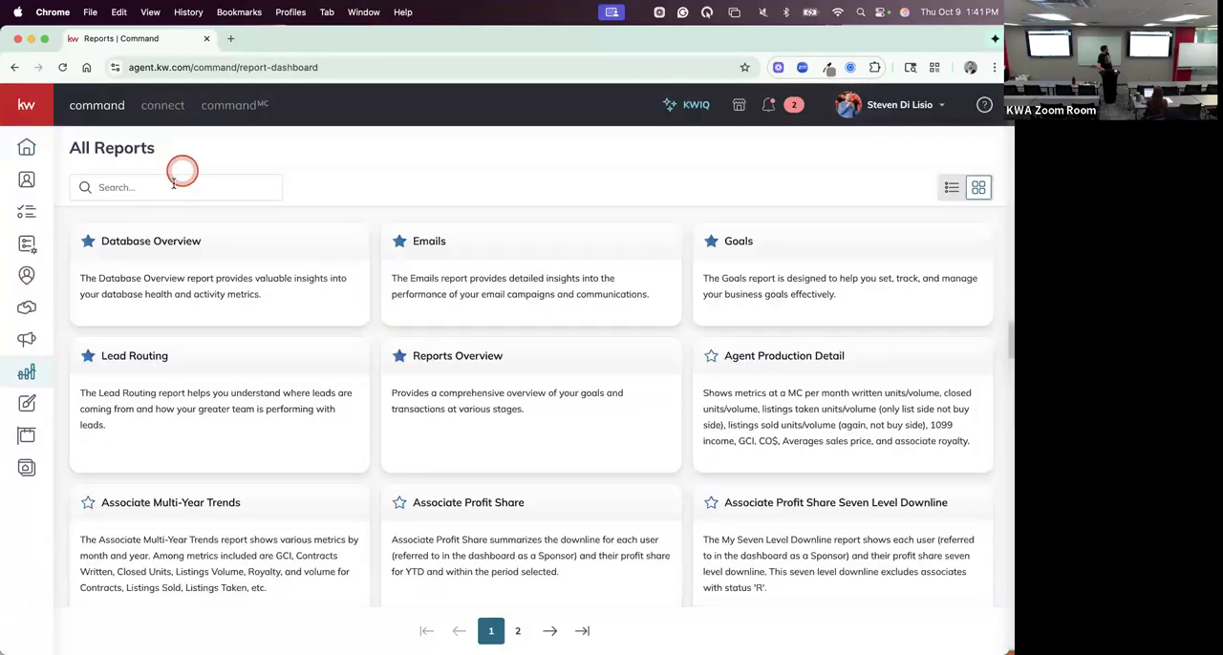
# - Search the reports for "sales" and mark the Associate Sales Transaction Detail report as a favorite
pyautogui.write('sales')
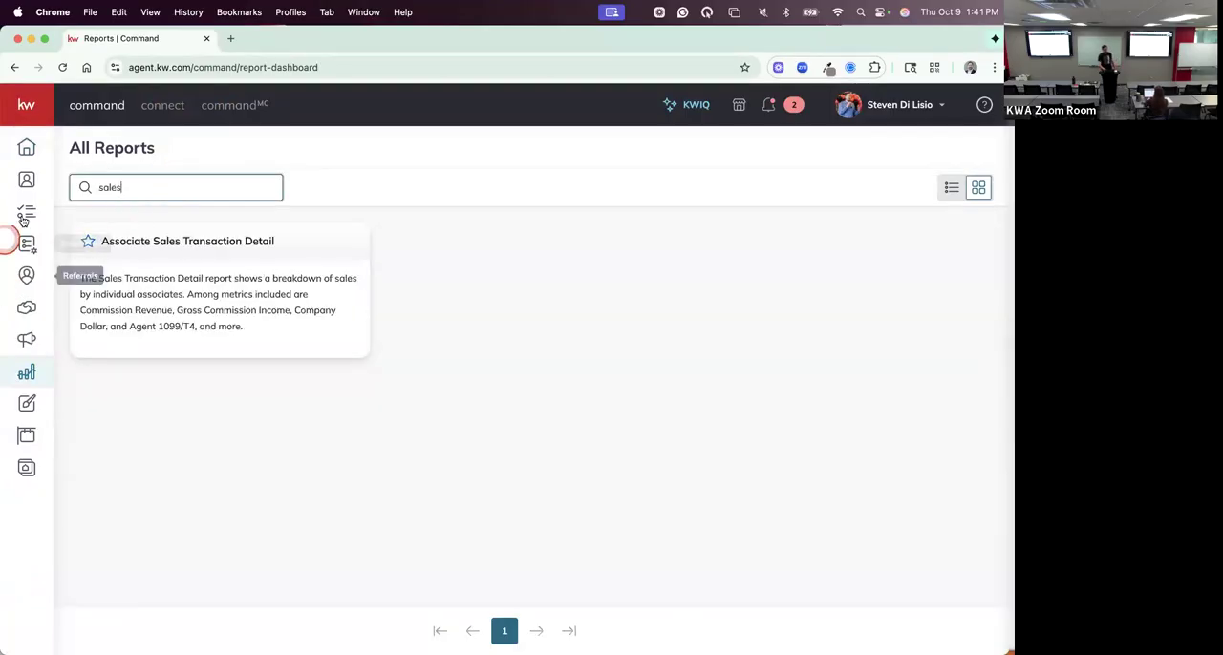
pyautogui.click(87, 245)
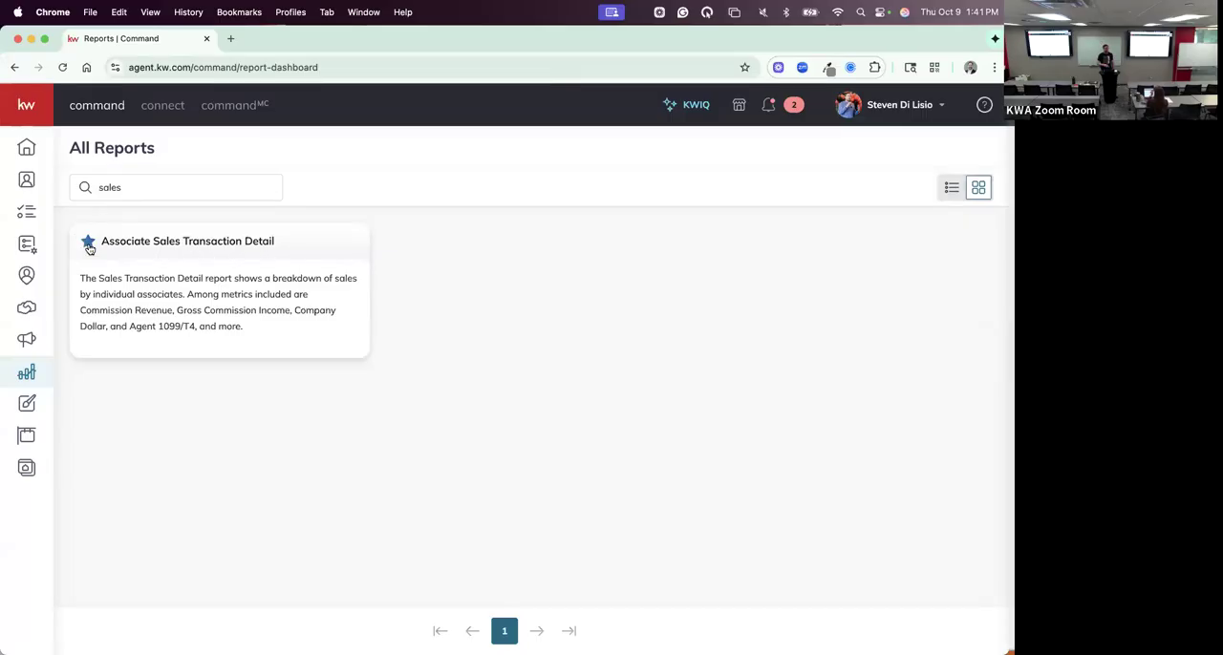
pyautogui.click(151, 245)
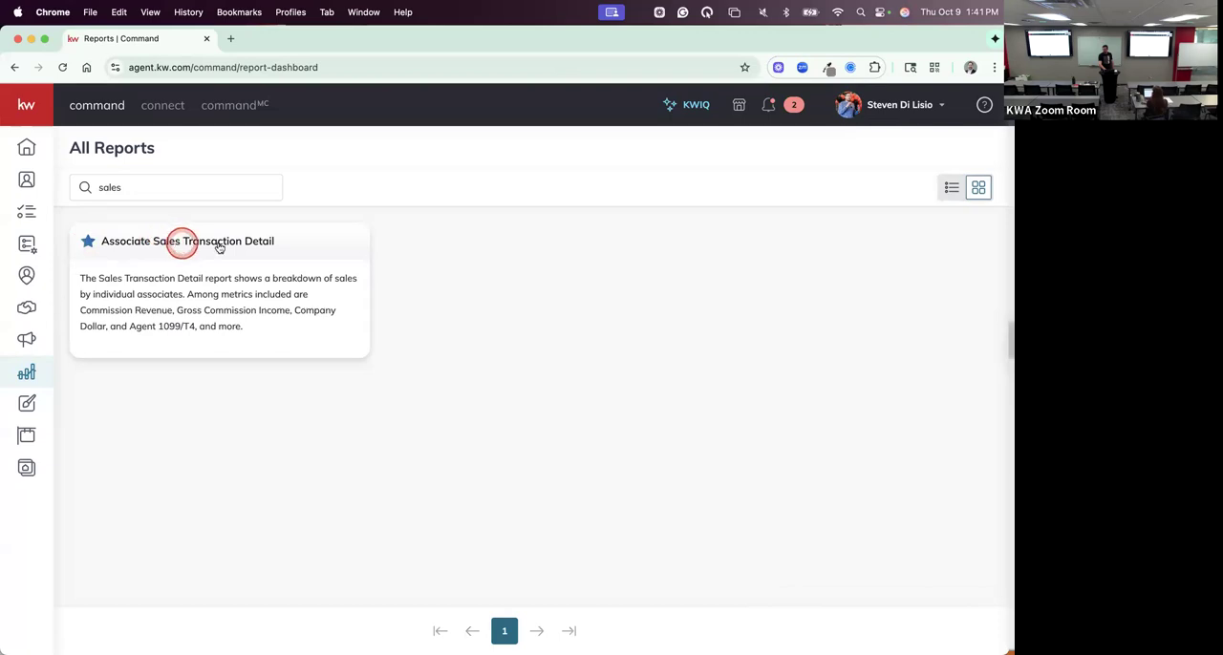
# - Check the presentation slide on average commission and buyer/seller ratio, and open the Associate Sales Transaction Detail report
pyautogui.hotkey('ctrl', 'Right')
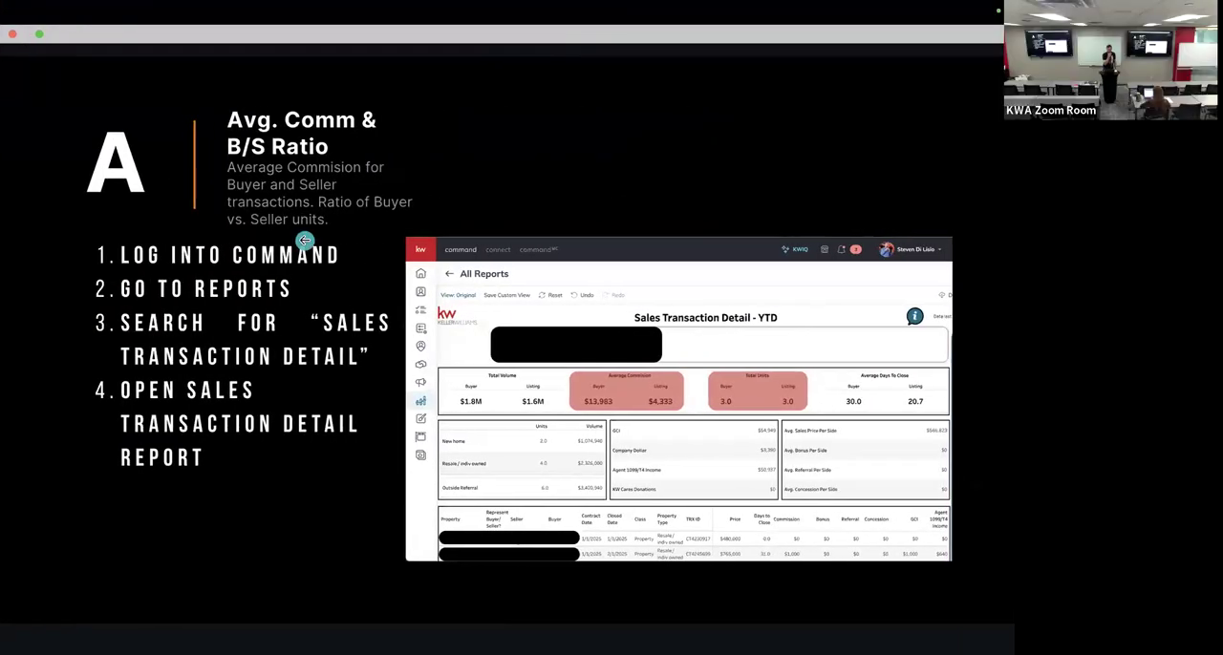
pyautogui.click(567, 180)
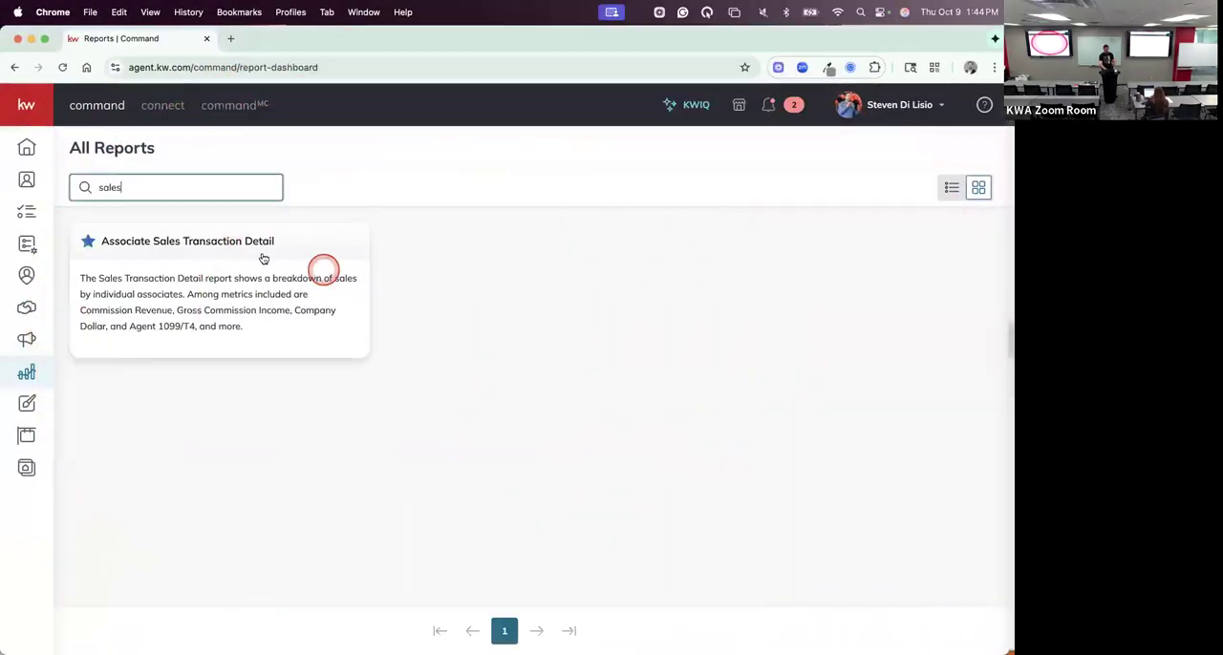
pyautogui.click(229, 239)
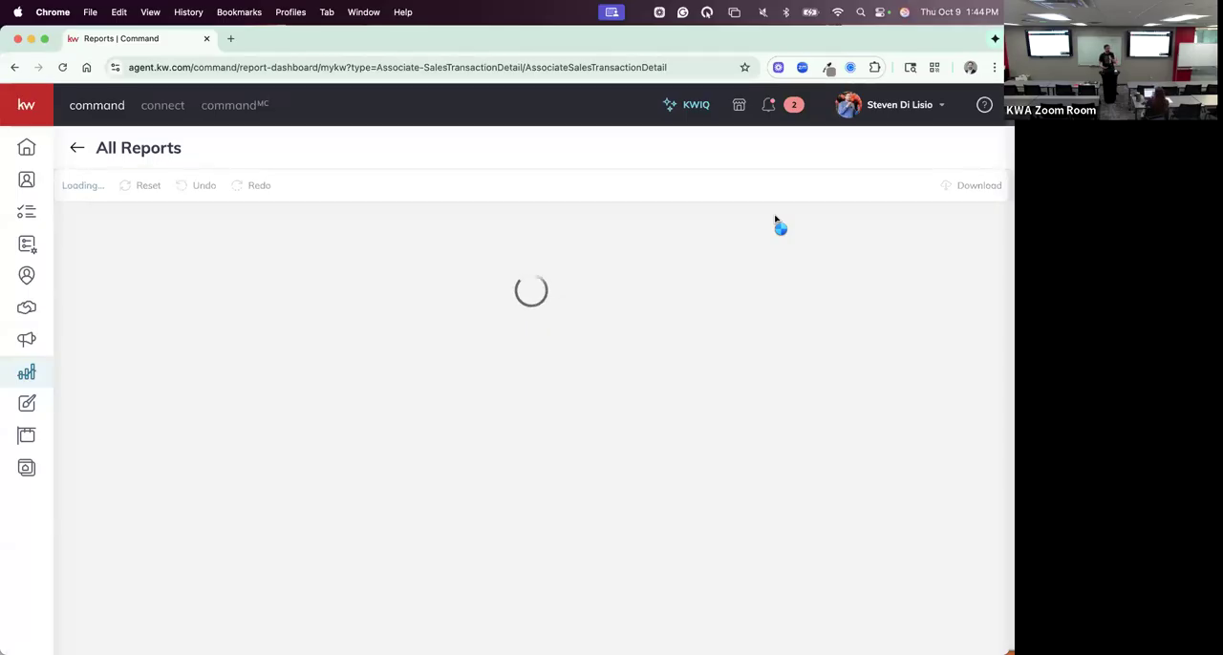
# - Review the presentation slides with the instructions for the Sales Transaction Detail report and for the Goals report settings
pyautogui.hotkey('ctrl', 'Right')
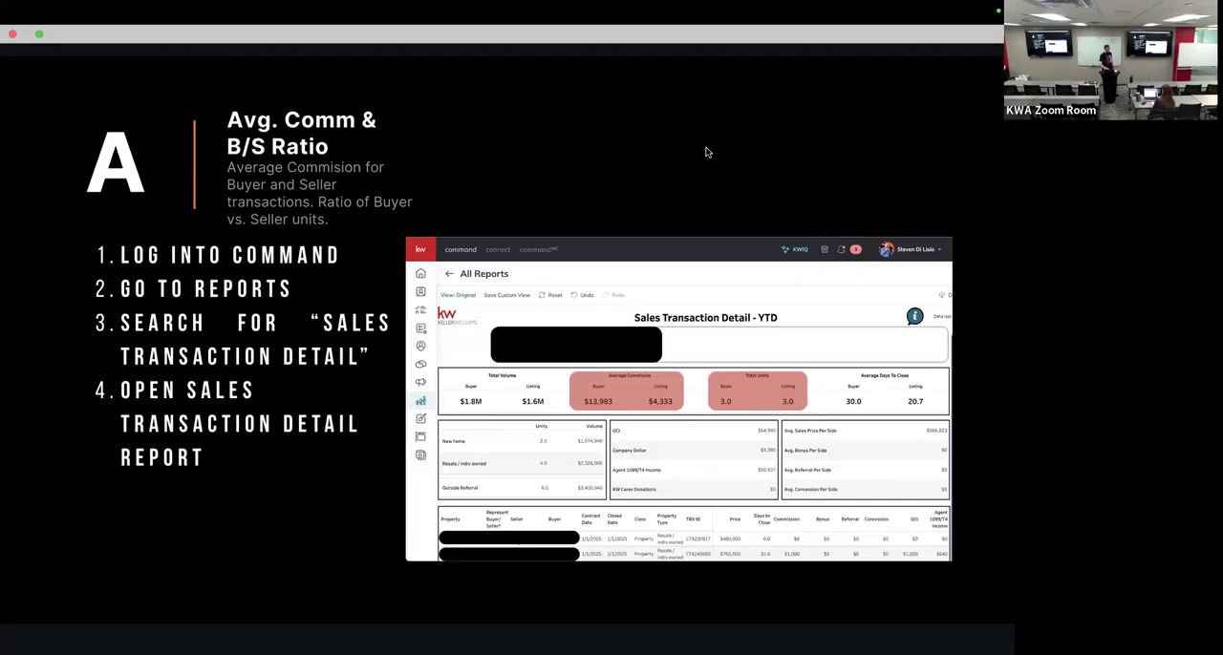
pyautogui.hotkey('ctrl', 'Left')
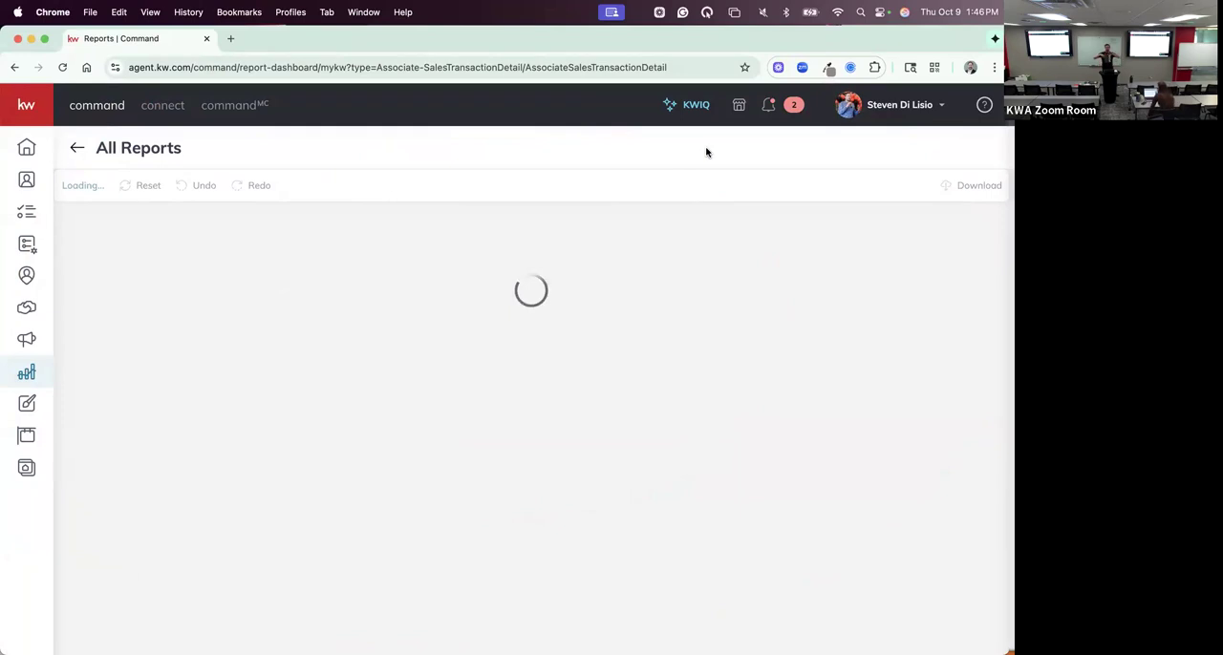
pyautogui.hotkey('ctrl', 'Right')
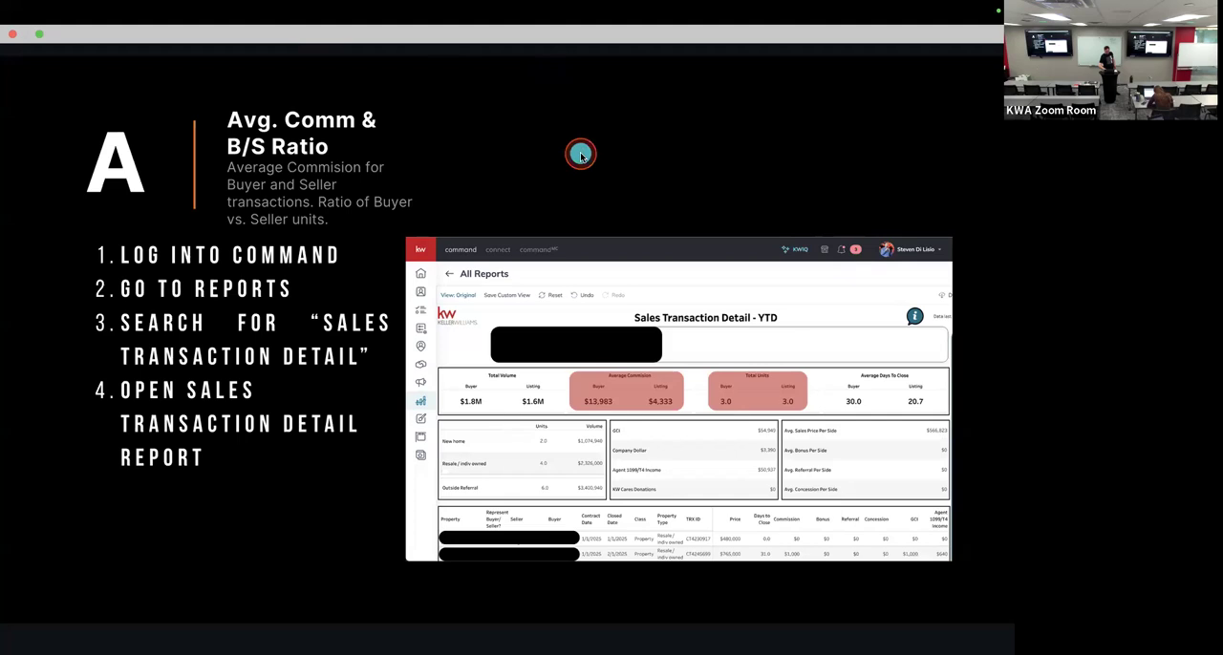
pyautogui.press('Right')
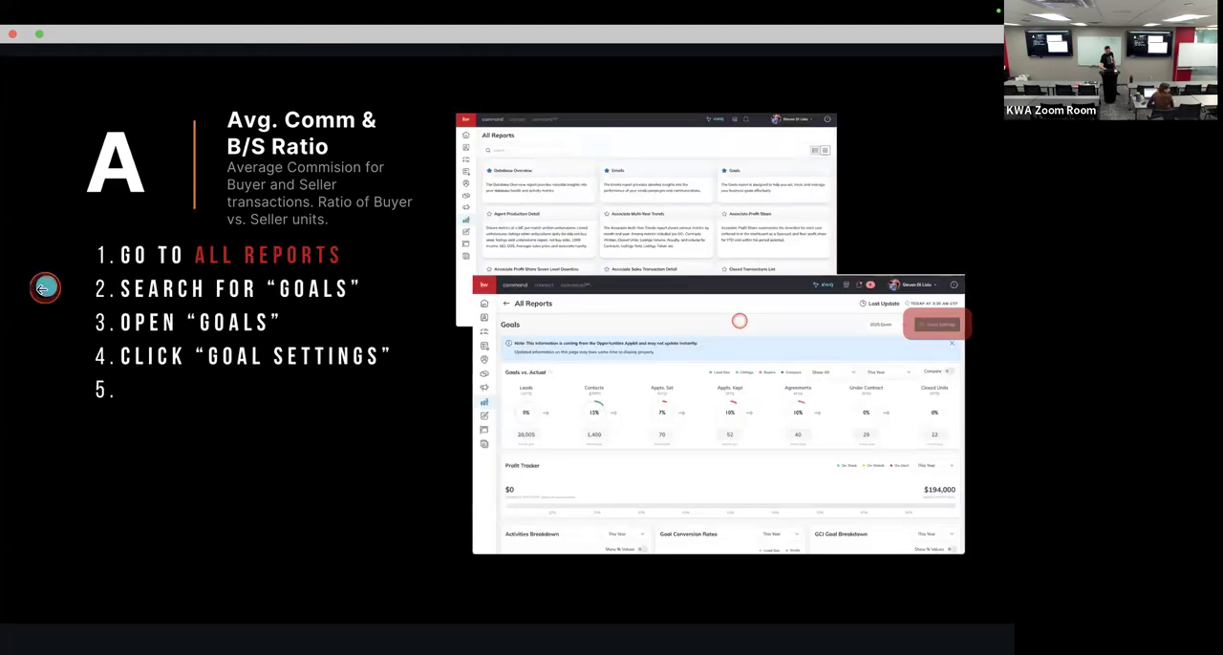
pyautogui.press('Right')
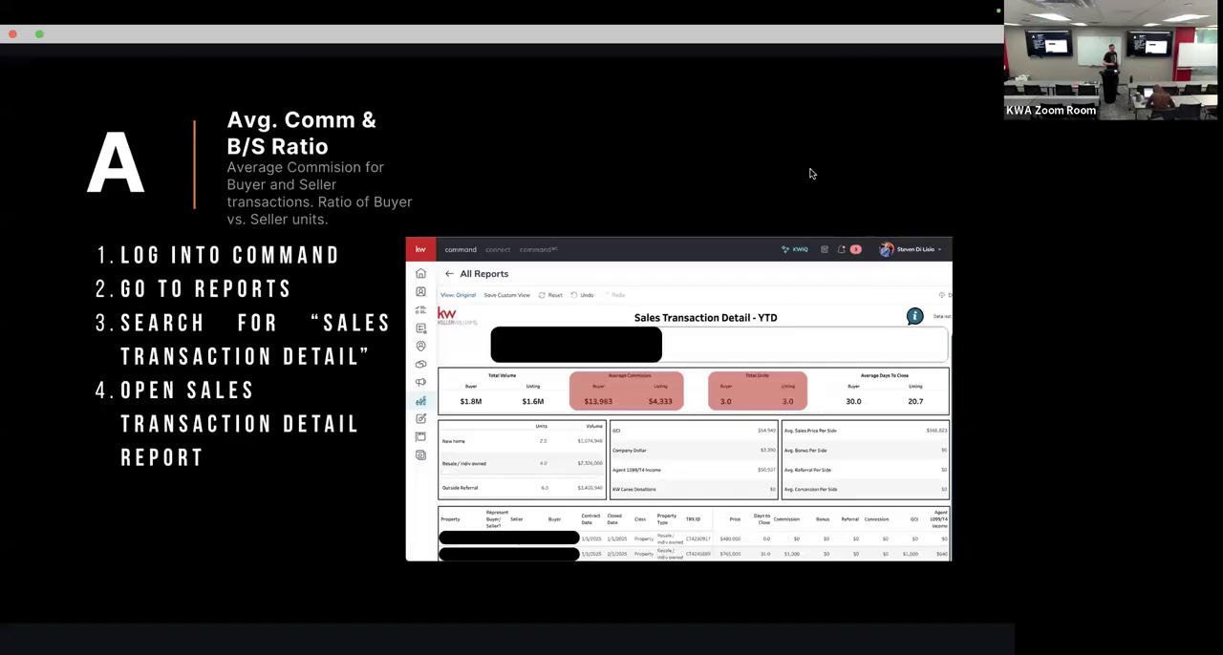
pyautogui.click(946, 164)
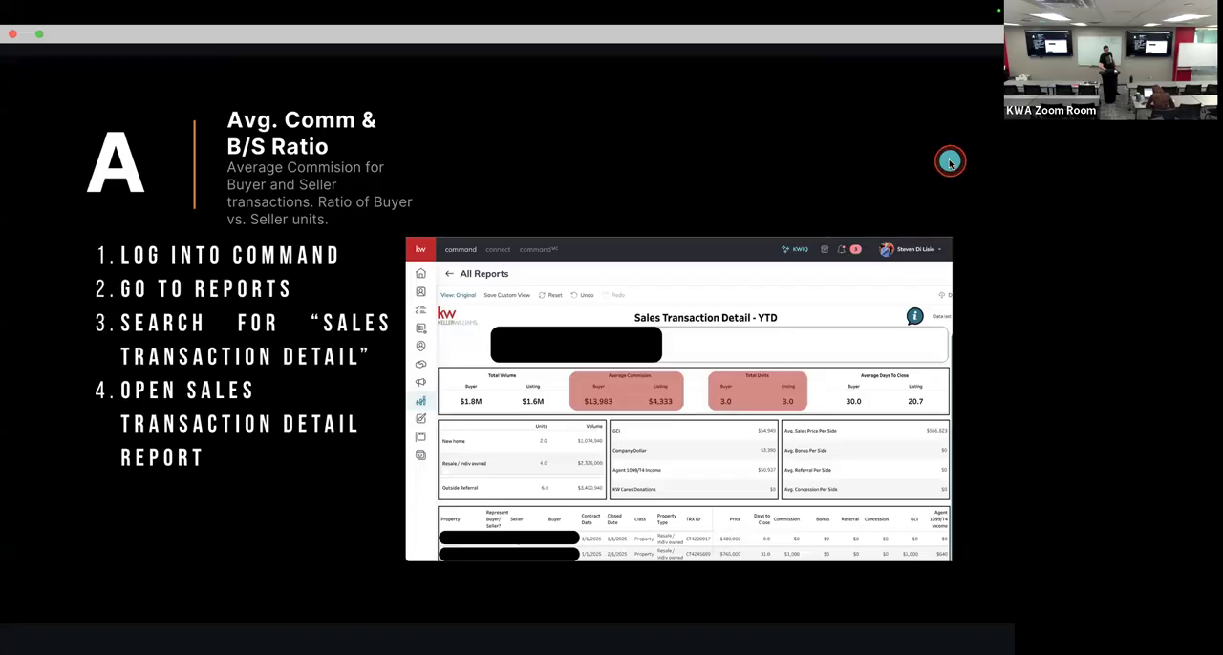
pyautogui.click(950, 164)
pyautogui.click(65, 207)
pyautogui.click(65, 208)
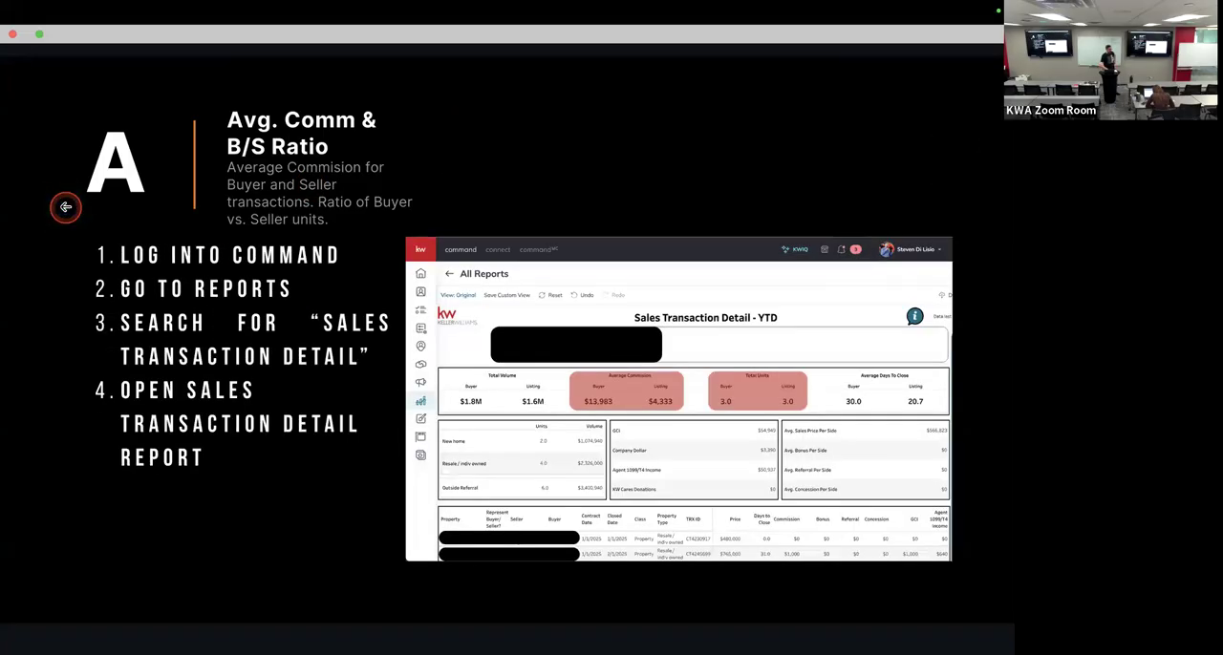
pyautogui.click(966, 181)
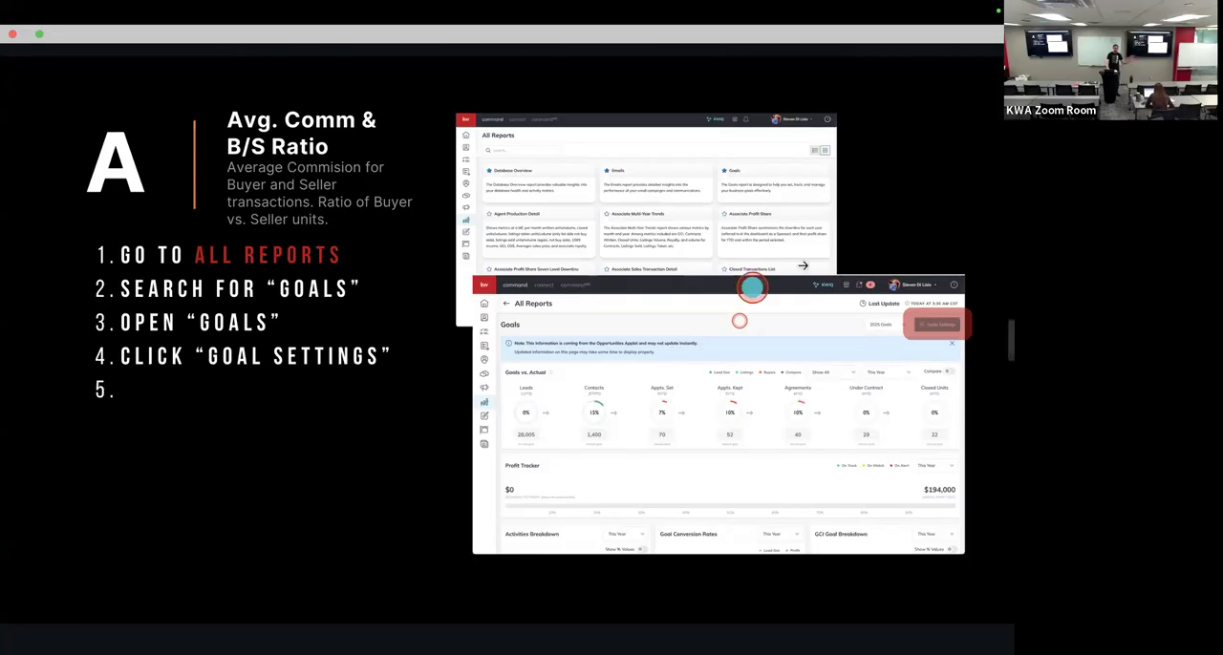
# - Switch to Chrome and duplicate the browser tab holding the Sales Transaction Detail report
pyautogui.hotkey('ctrl', 'Left')
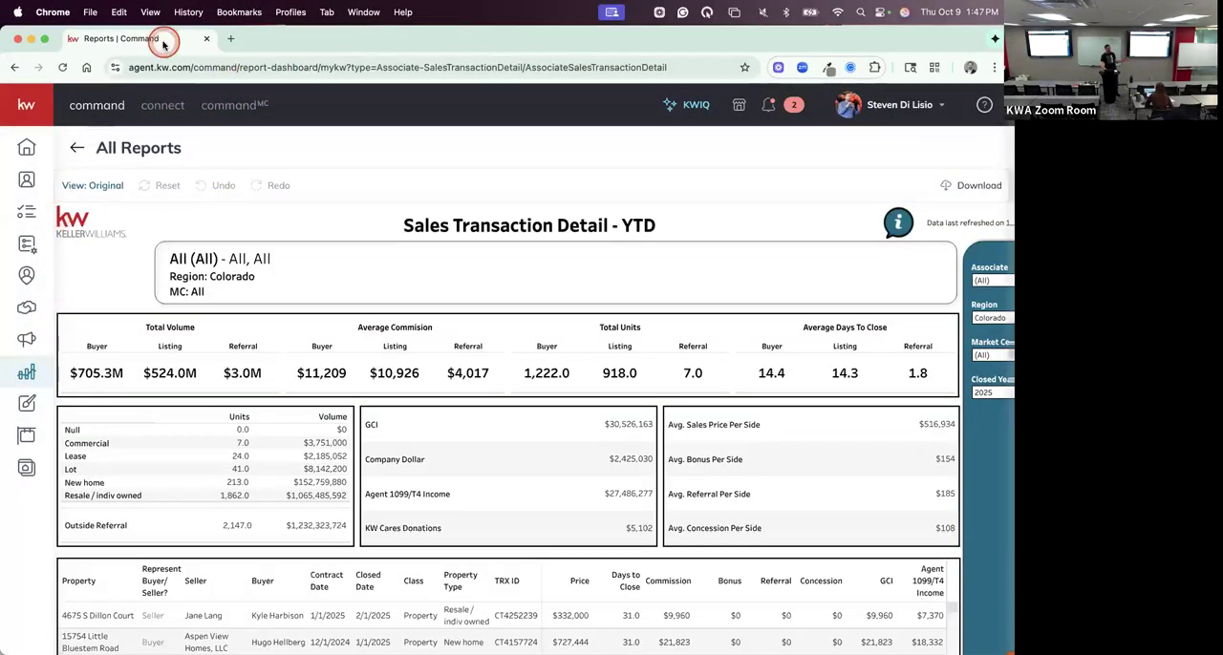
pyautogui.rightClick(163, 44)
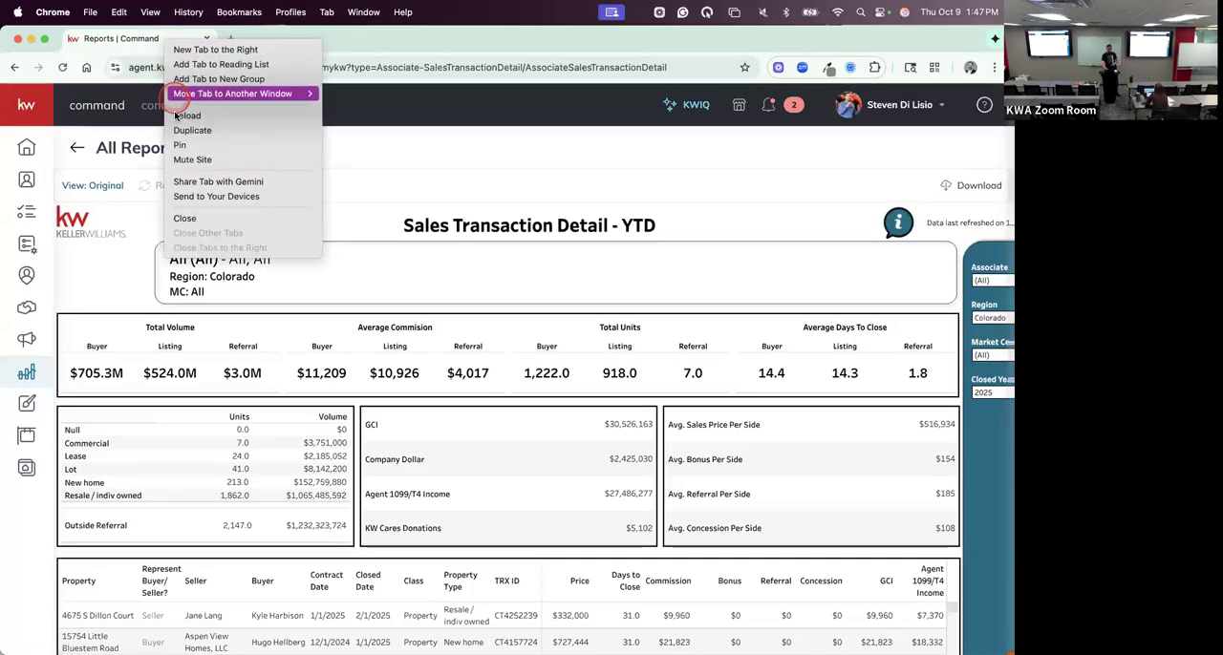
pyautogui.click(219, 133)
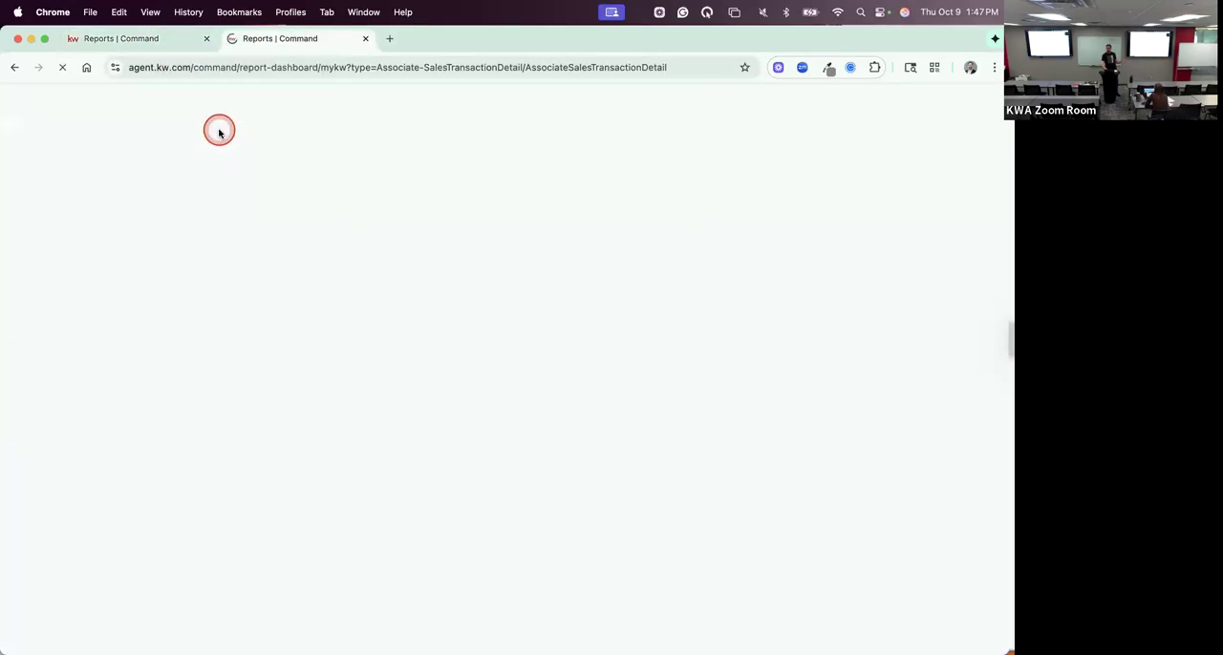
pyautogui.click(127, 67)
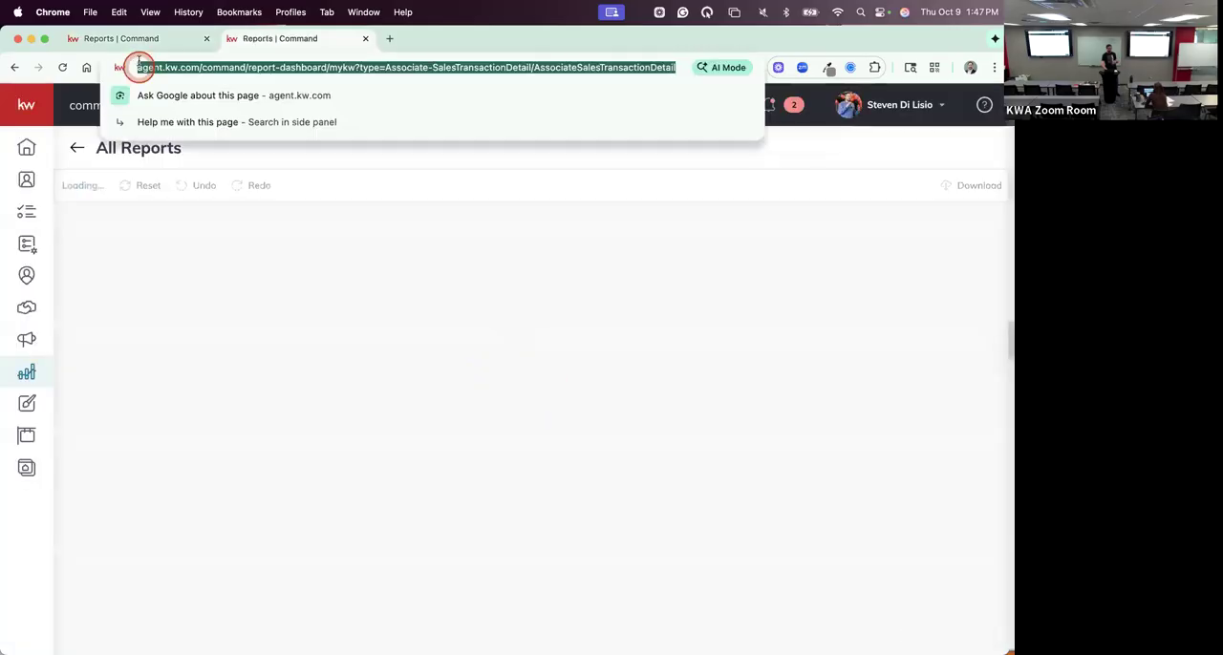
pyautogui.click(139, 44)
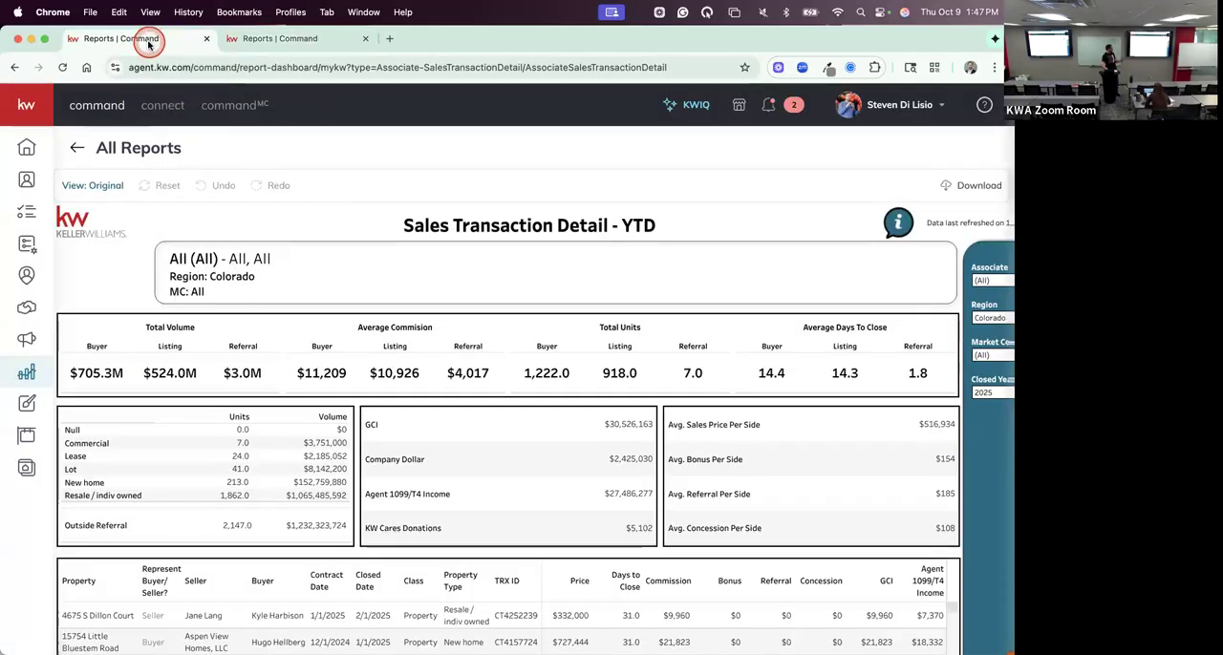
pyautogui.click(229, 49)
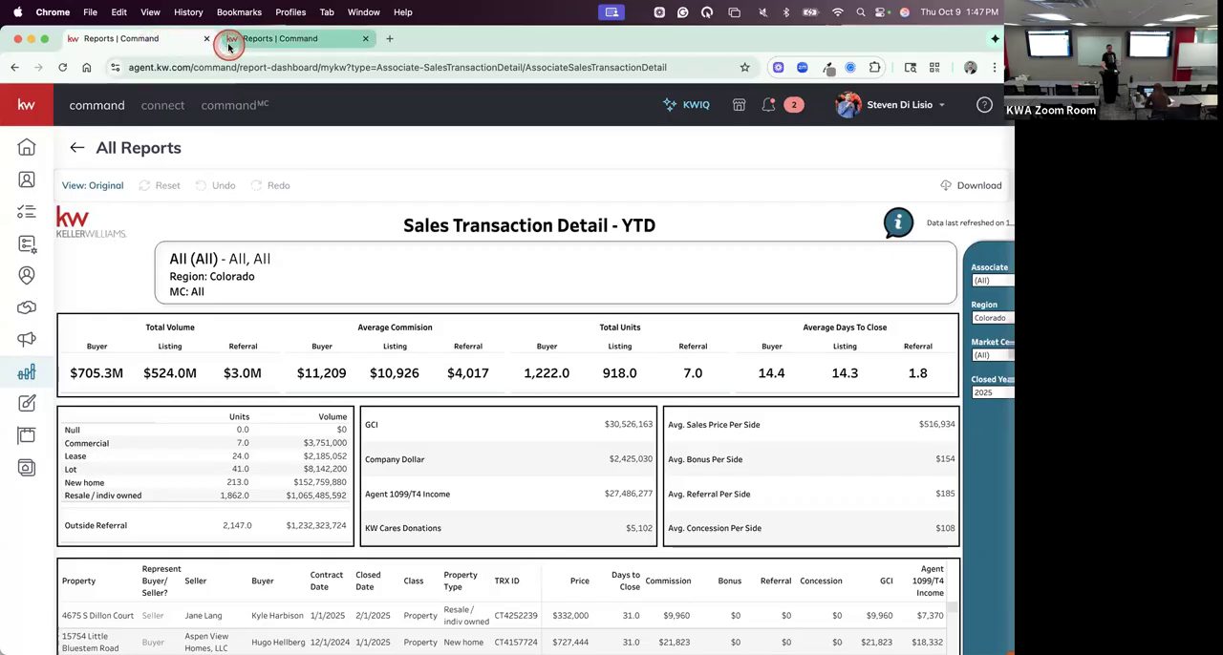
# - Open the list of all reports in the duplicated tab and search it for "GOALS"
pyautogui.click(45, 381)
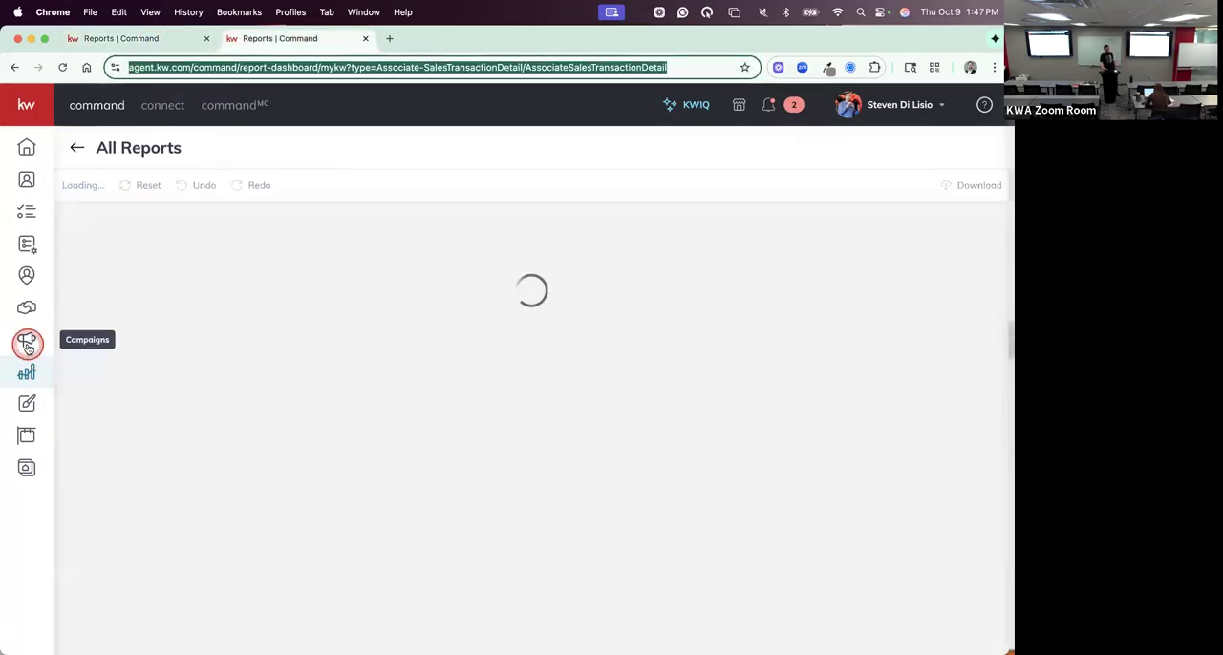
pyautogui.click(27, 369)
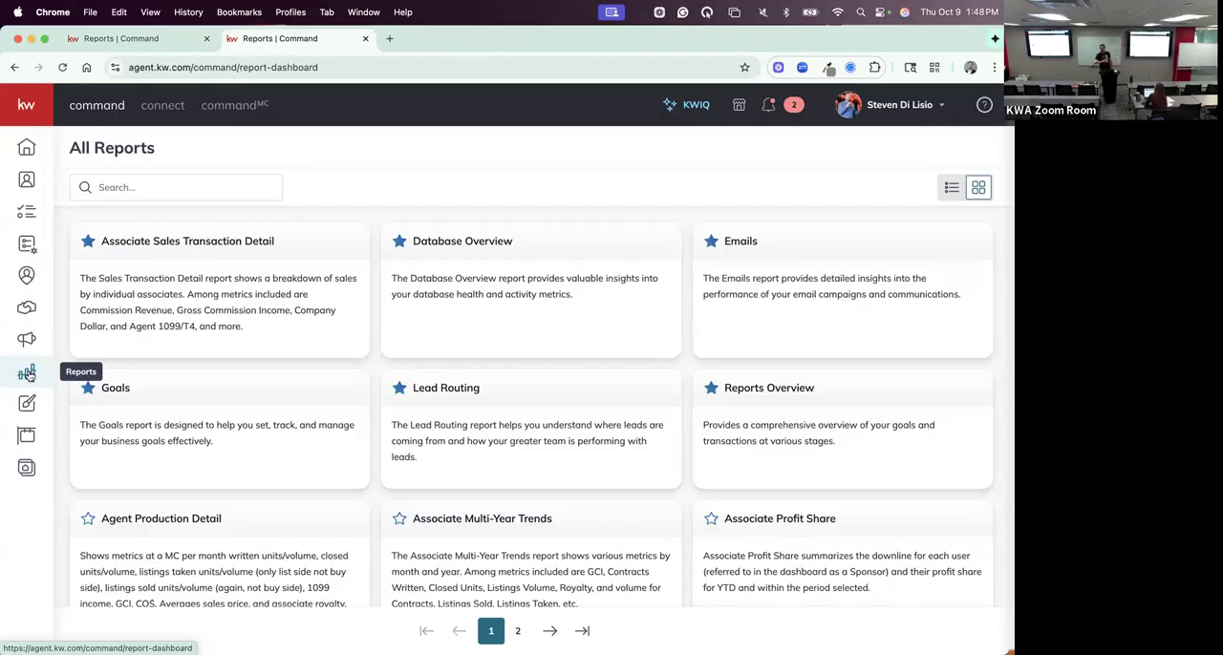
pyautogui.click(144, 191)
pyautogui.click(142, 188)
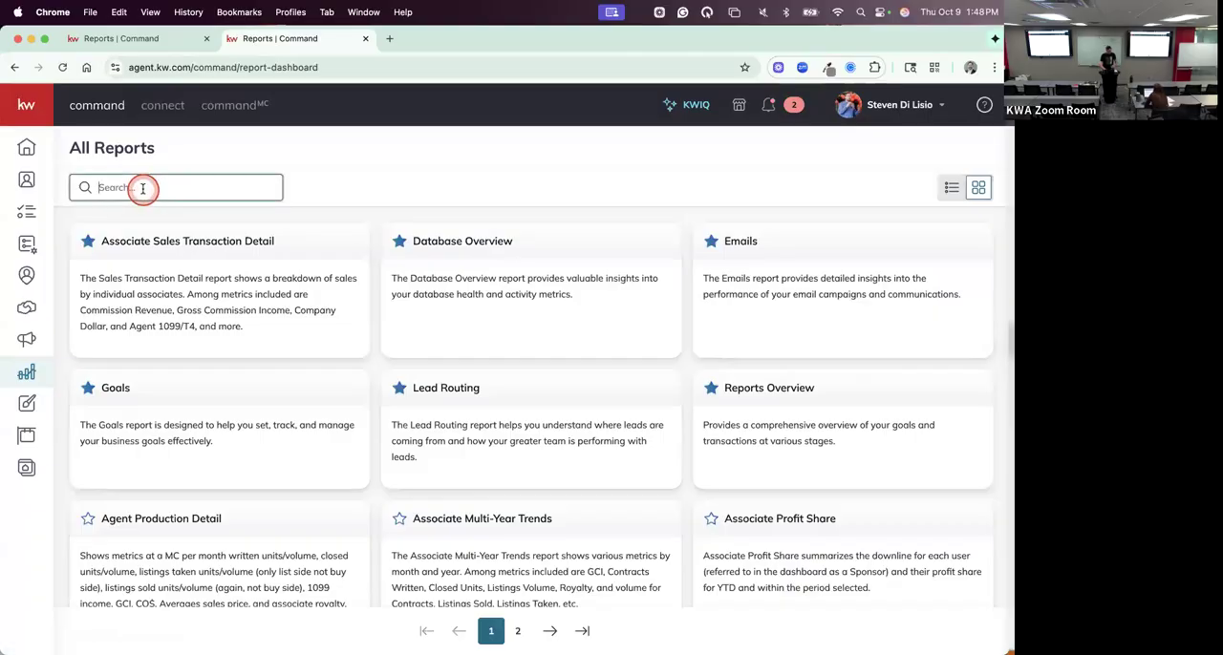
pyautogui.write('GOALS')
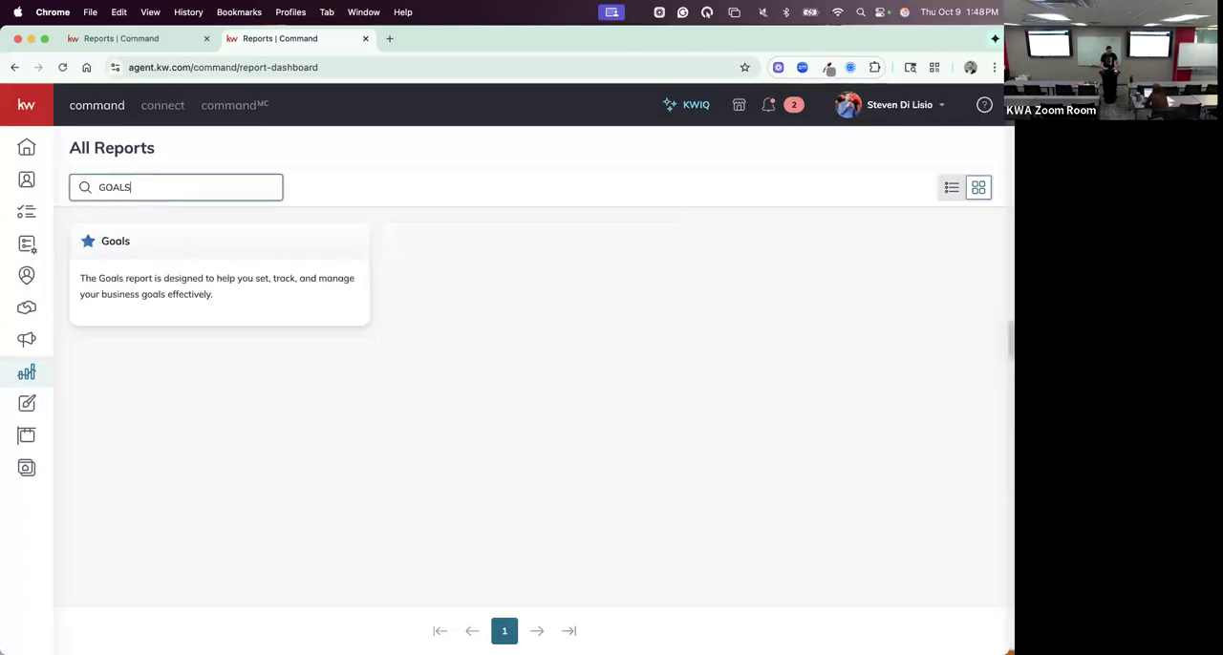
# - Clear the report search and close the duplicated tab, keeping the Sales Transaction Detail report open
pyautogui.press('BackSpace')
pyautogui.press('BackSpace')
pyautogui.press('BackSpace')
pyautogui.press('BackSpace')
pyautogui.press('BackSpace')
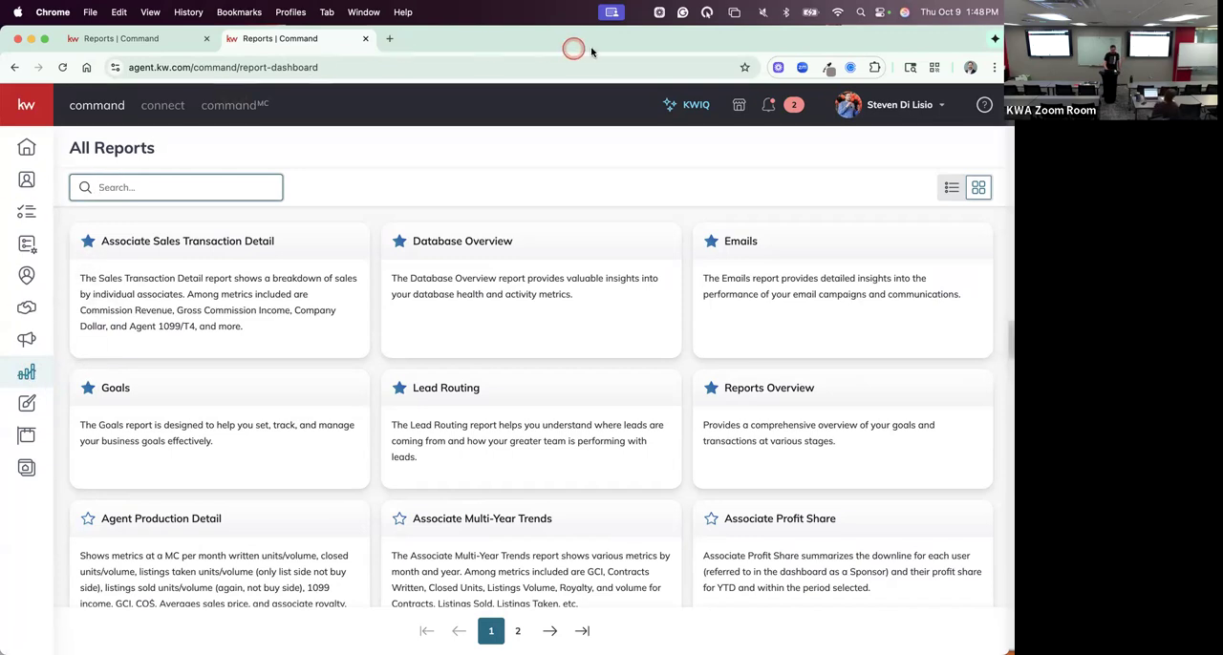
pyautogui.click(216, 39)
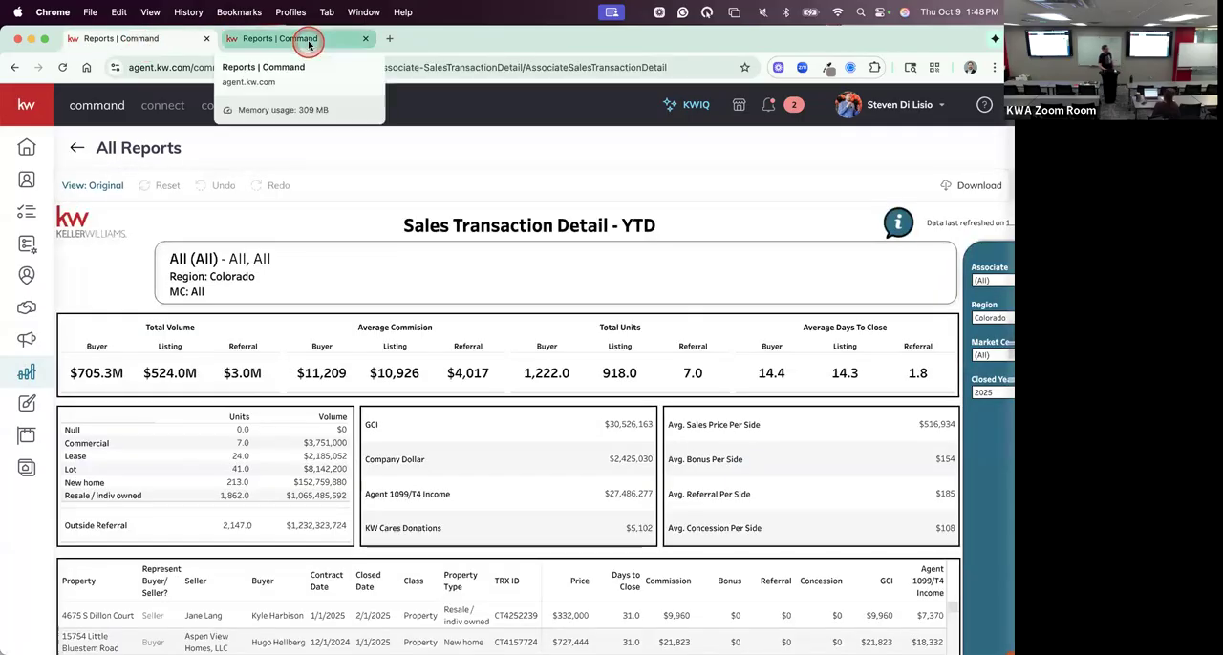
pyautogui.click(366, 39)
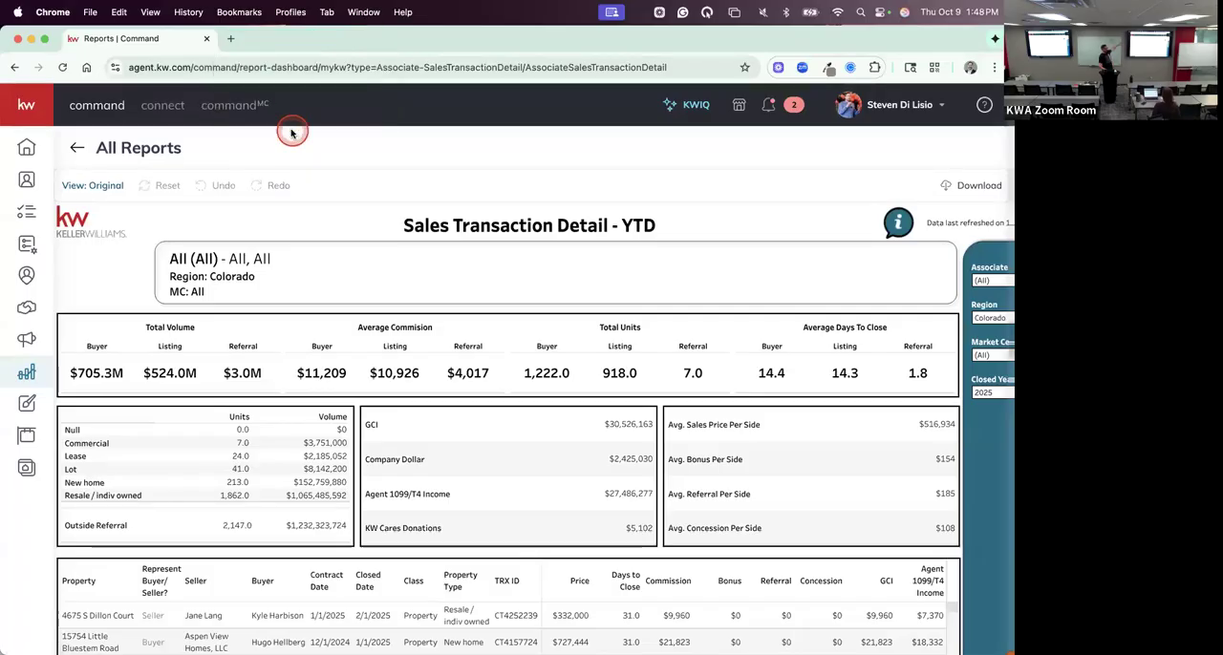
pyautogui.click(231, 39)
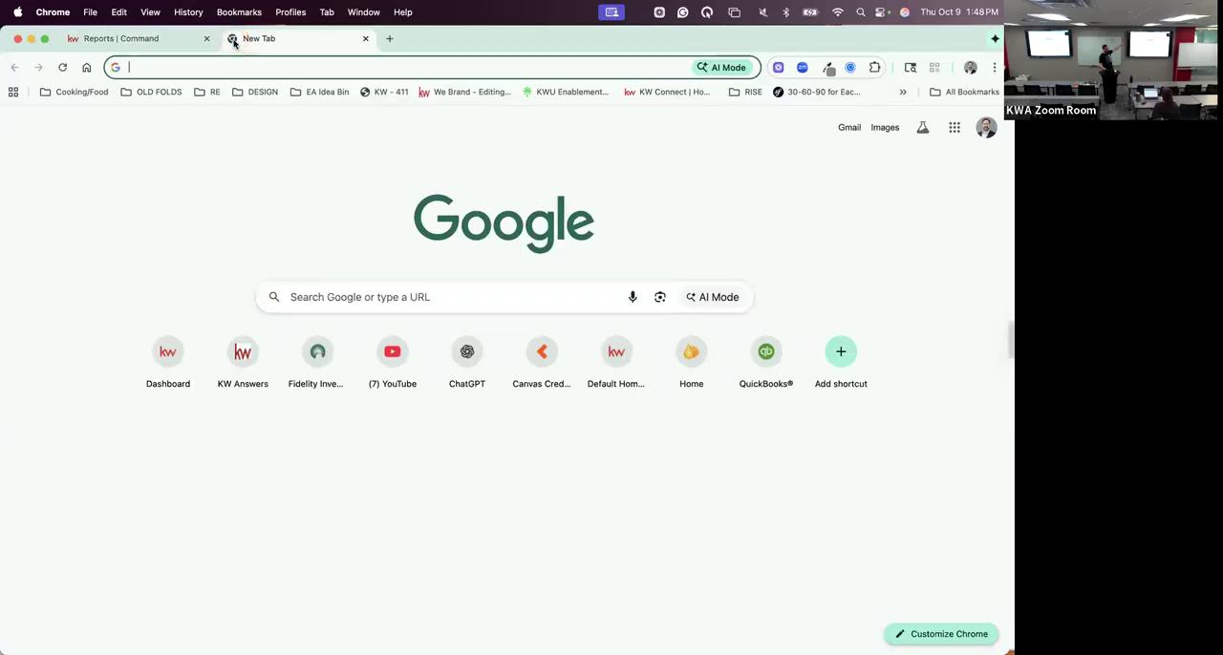
pyautogui.click(258, 48)
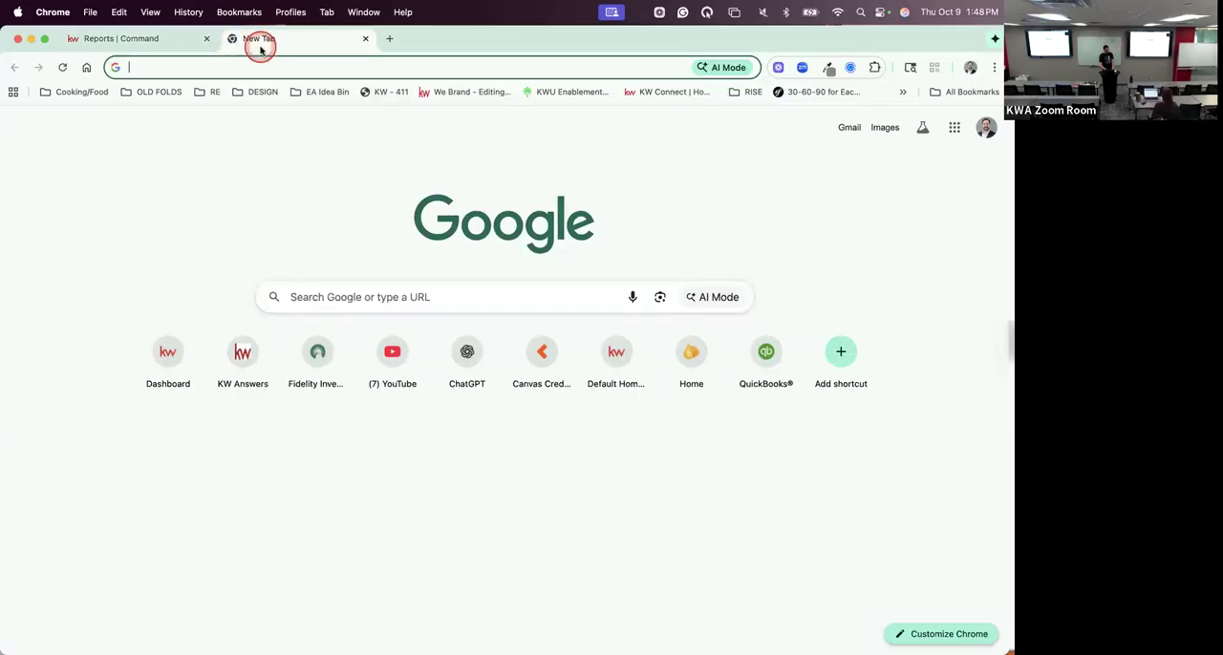
pyautogui.press('F1')
pyautogui.press('F1')
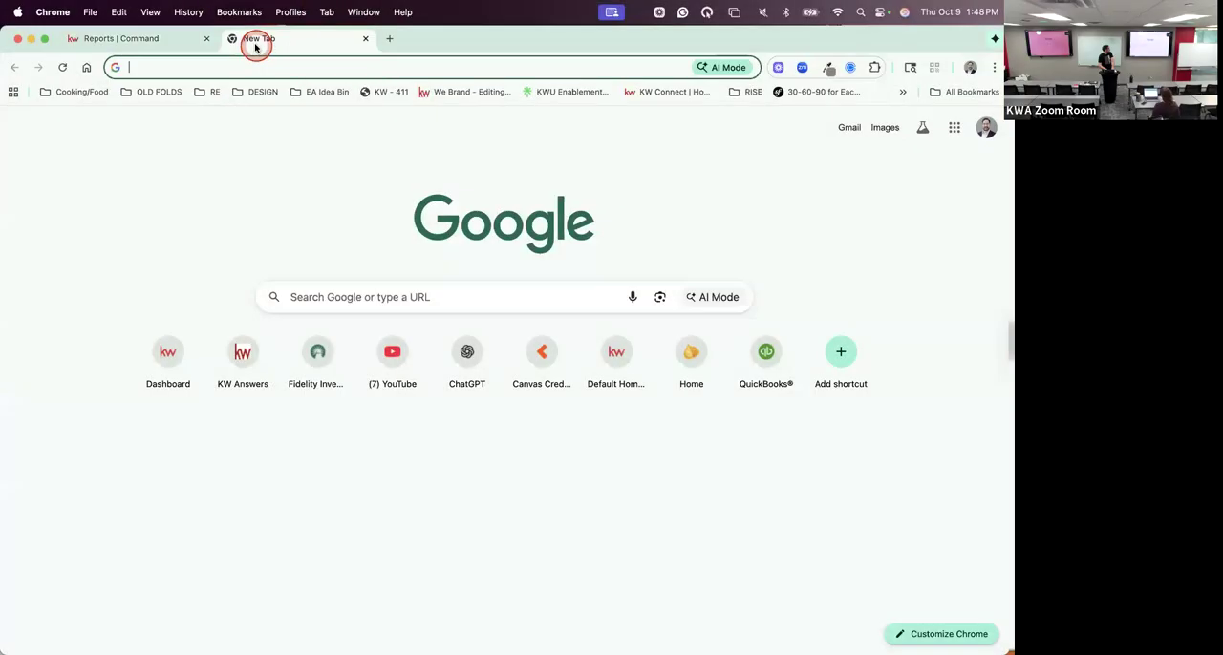
pyautogui.click(364, 39)
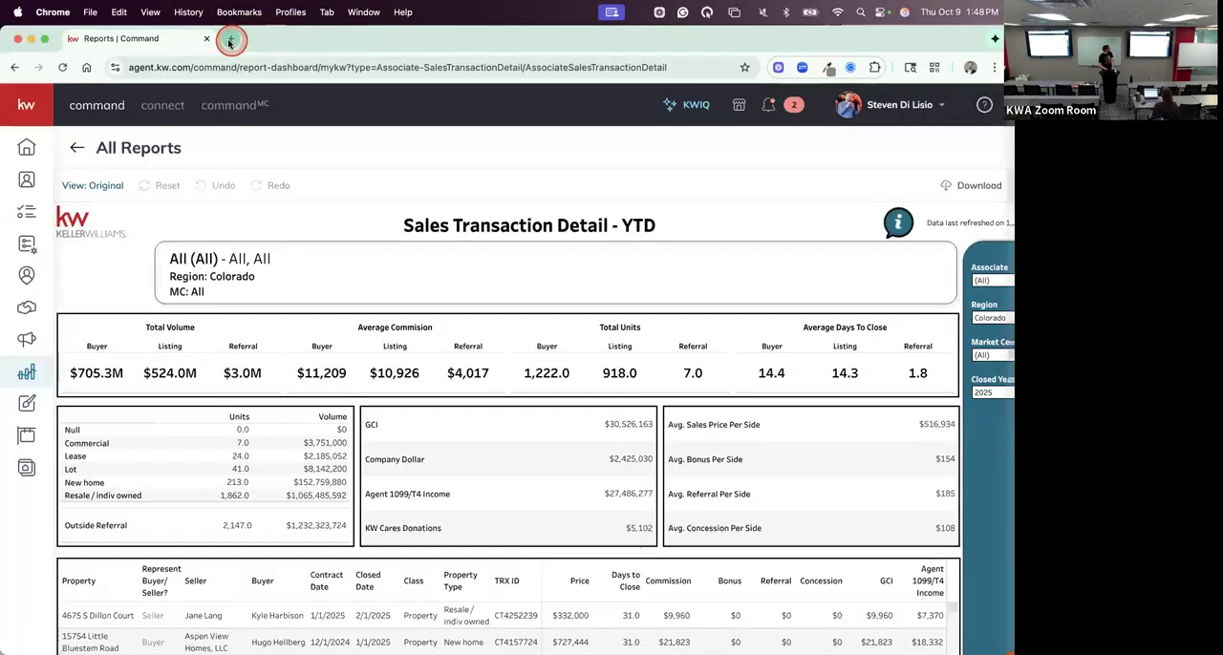
# - Load the Command dashboard at agent.kw.com in a new browser tab
pyautogui.click(229, 39)
pyautogui.click(230, 67)
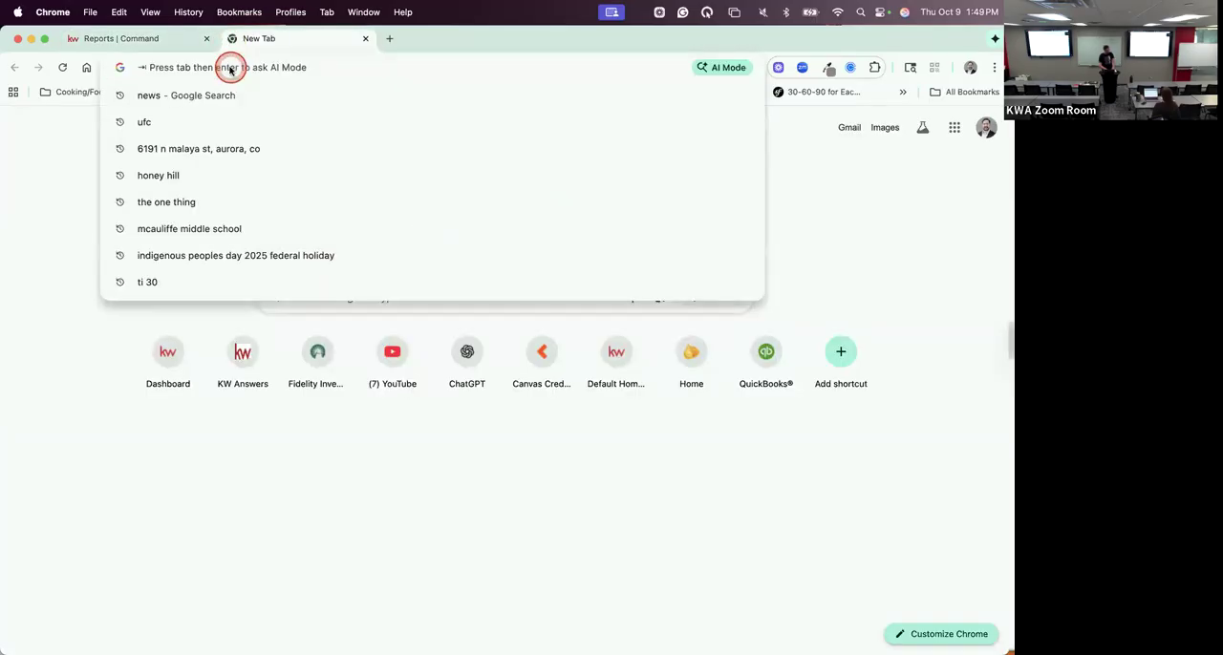
pyautogui.write('agent.kw.')
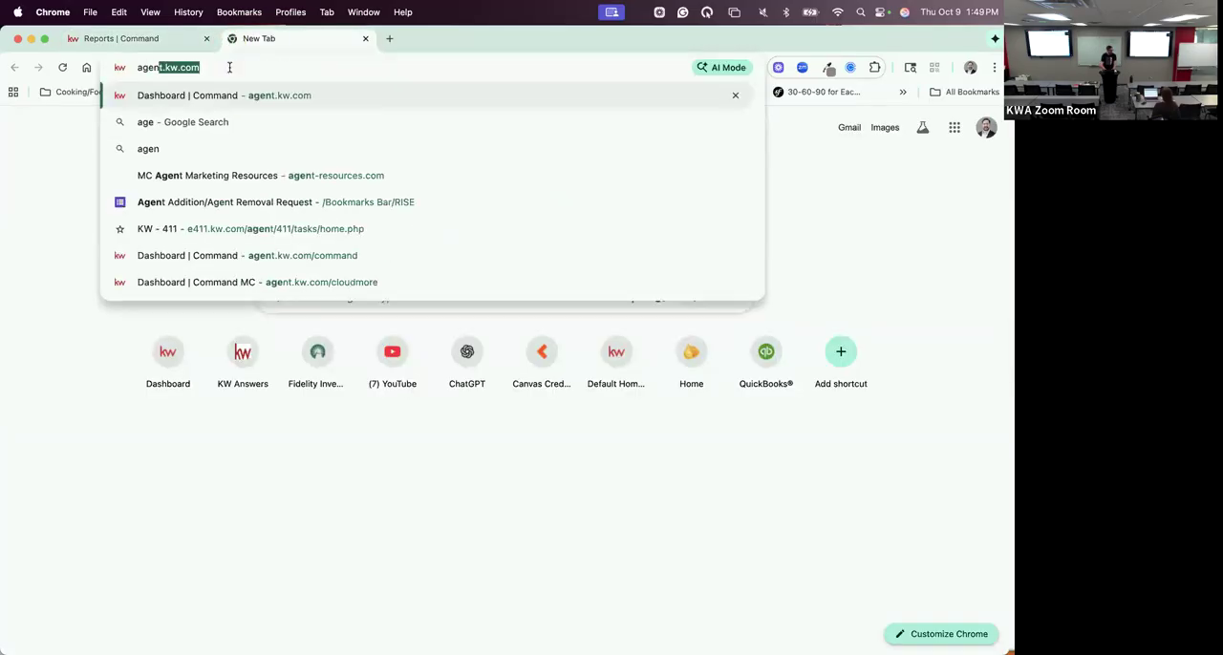
pyautogui.write('com')
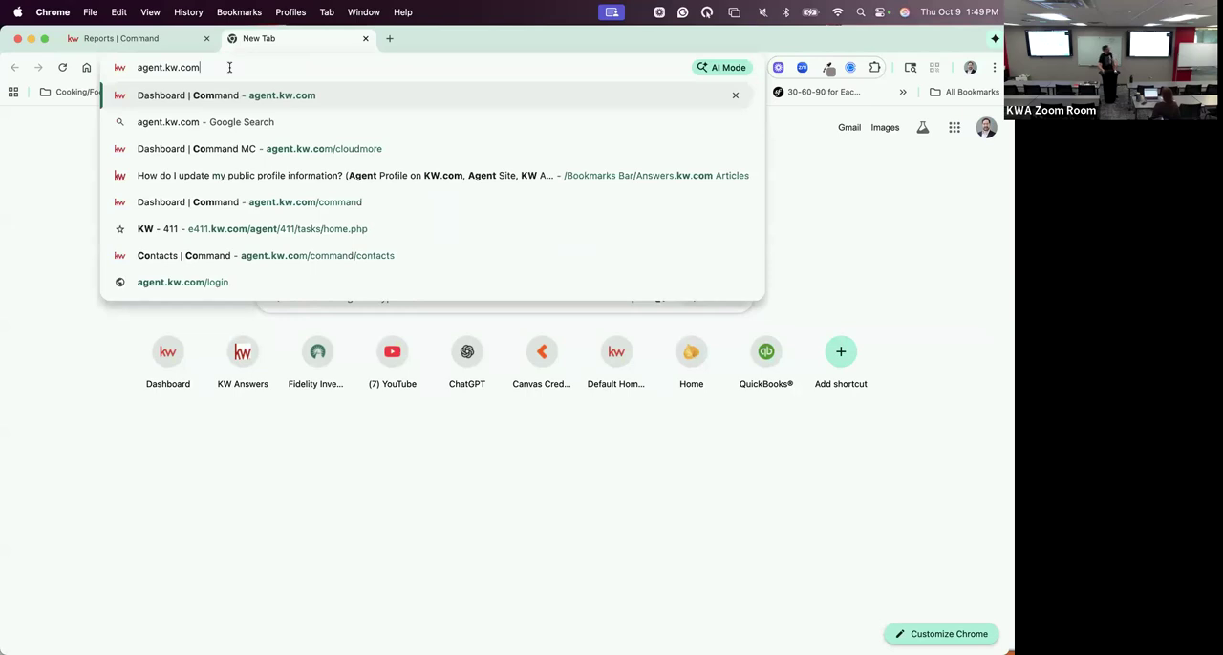
pyautogui.press('Return')
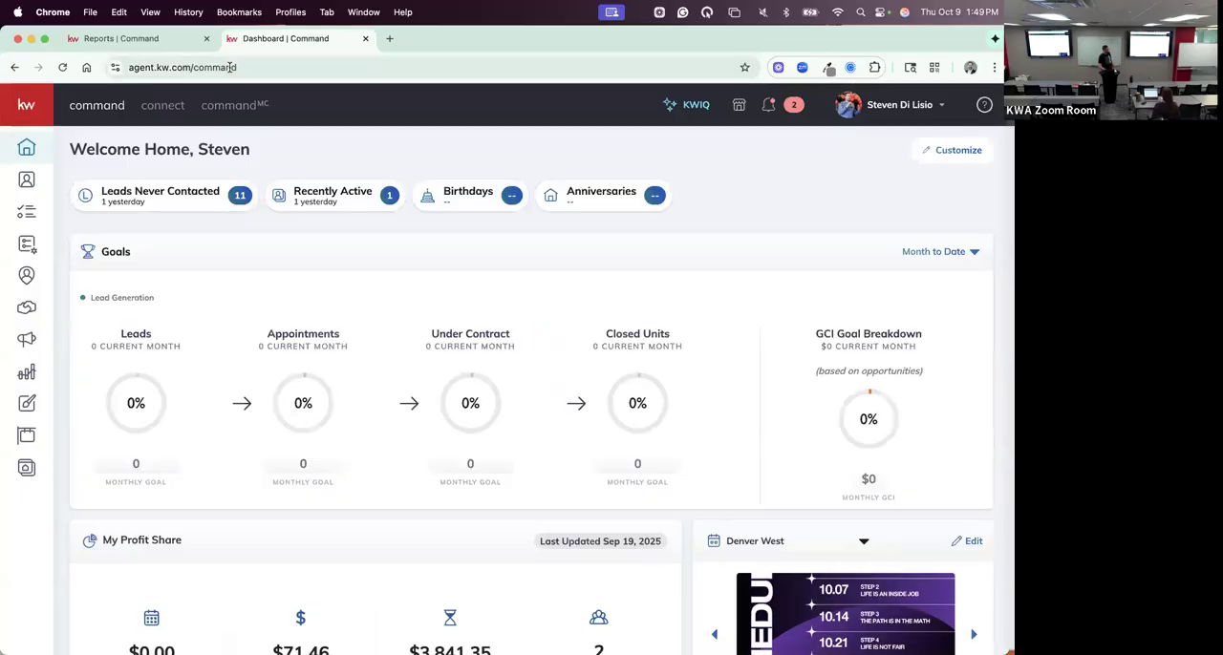
# - Open the Goals report from the list of all reports
pyautogui.click(28, 374)
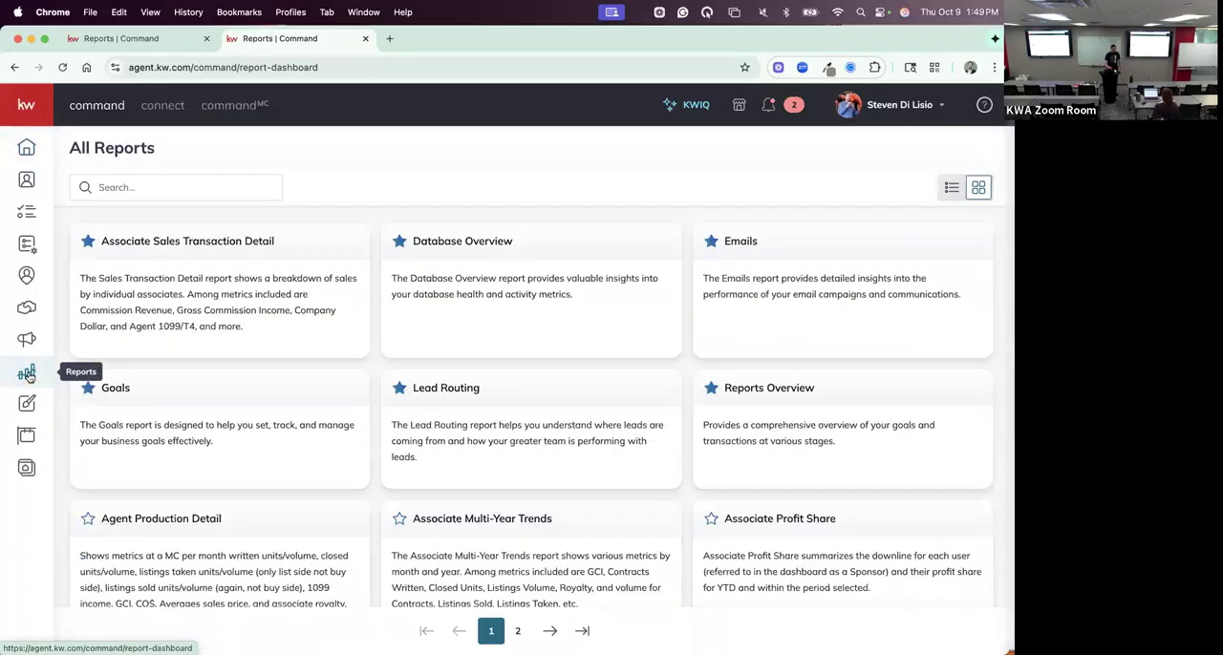
pyautogui.click(123, 388)
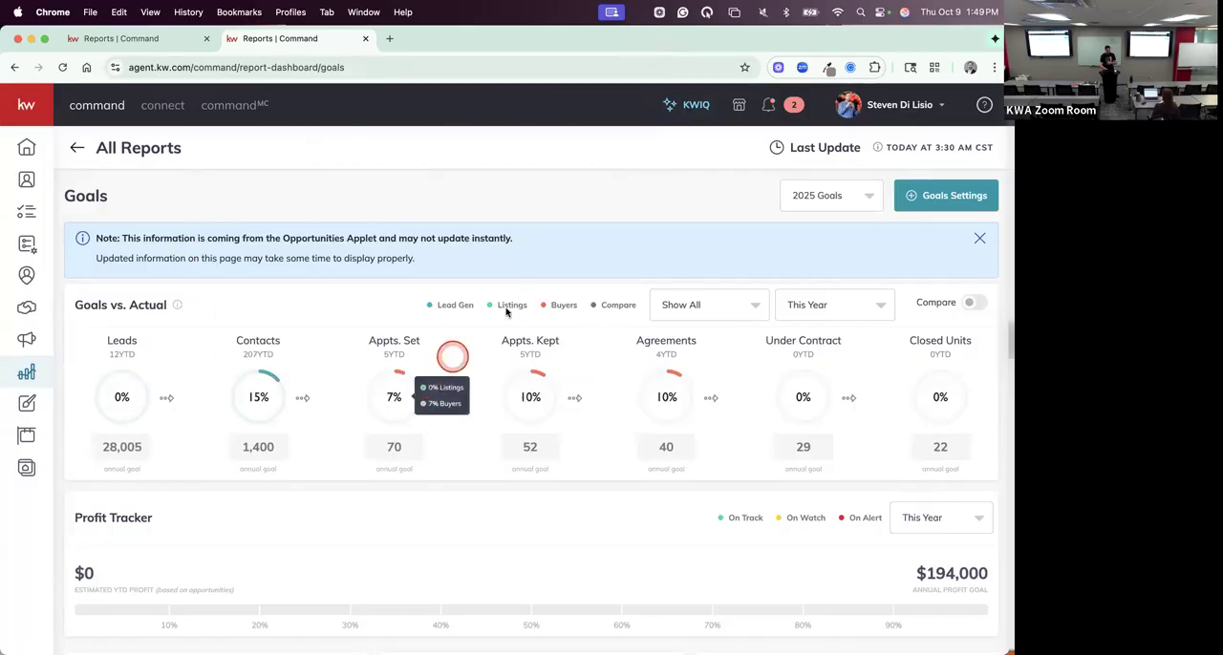
pyautogui.click(715, 189)
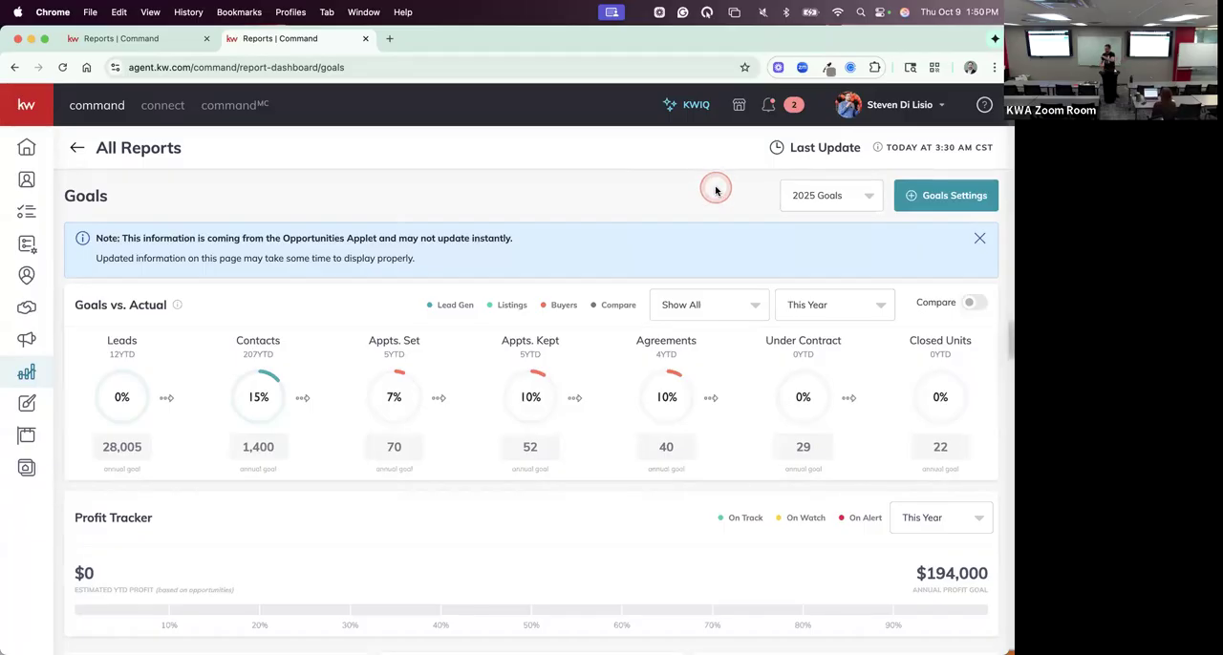
# - Start the Set Goals guide from the Goals report's settings
pyautogui.click(935, 199)
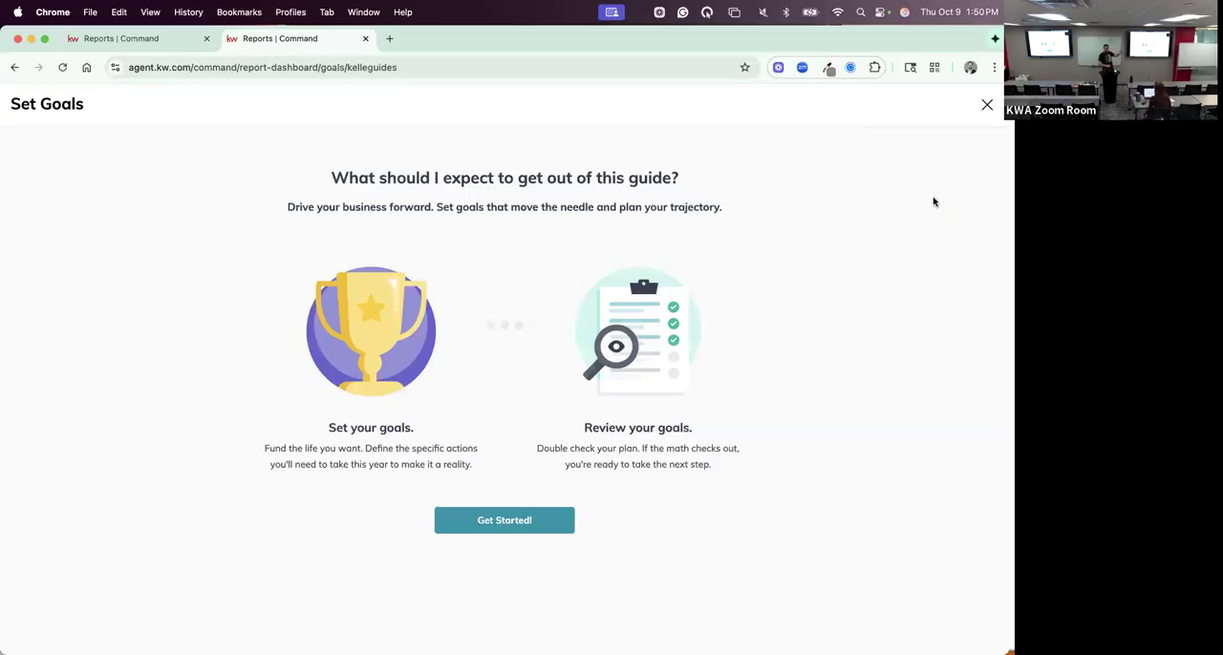
pyautogui.click(501, 526)
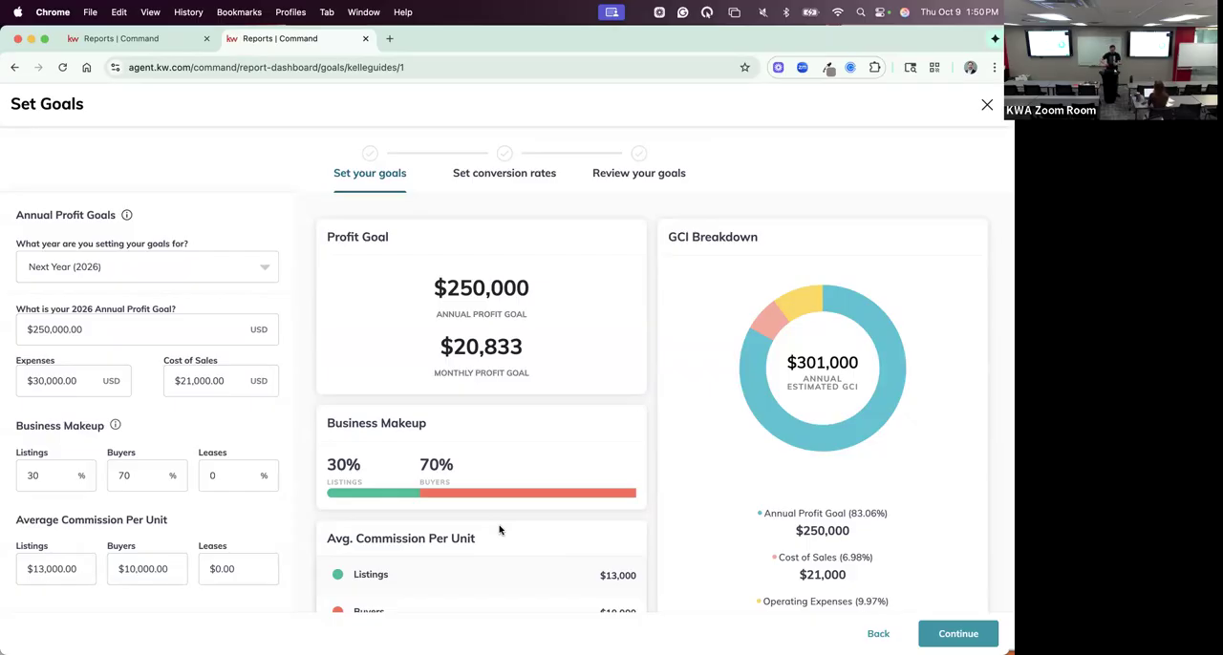
pyautogui.click(262, 267)
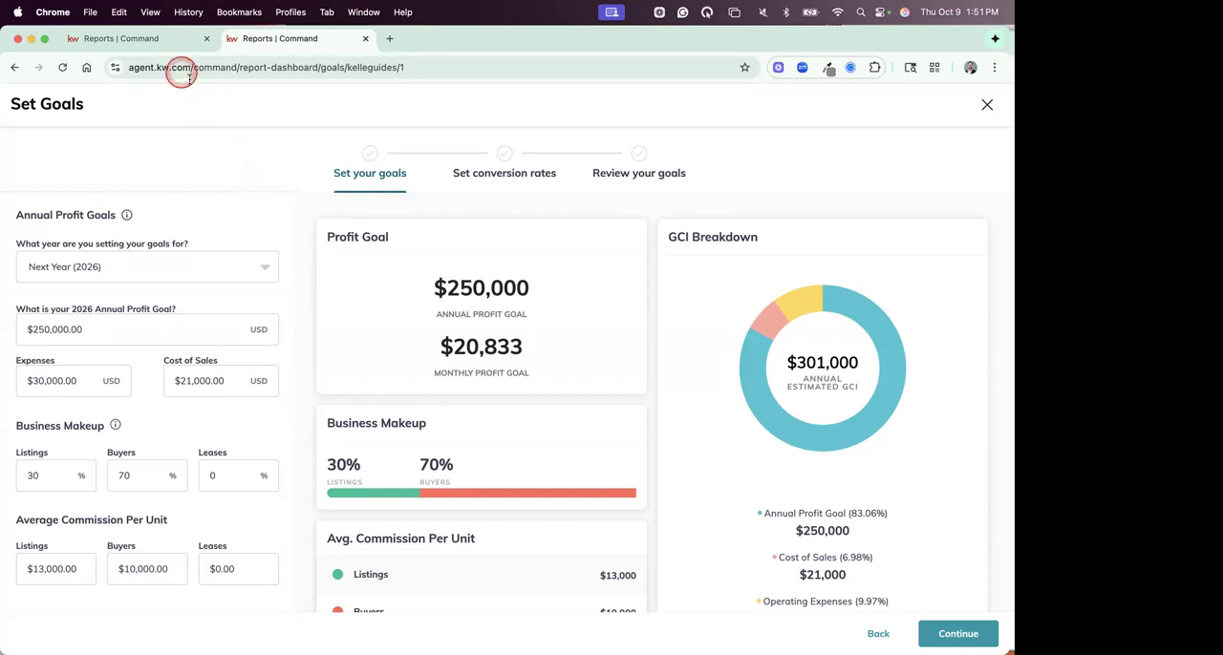
# - Check the Sales Transaction Detail report in the other tab, and look over the profit goal and GCI breakdown in the goals guide
pyautogui.click(152, 41)
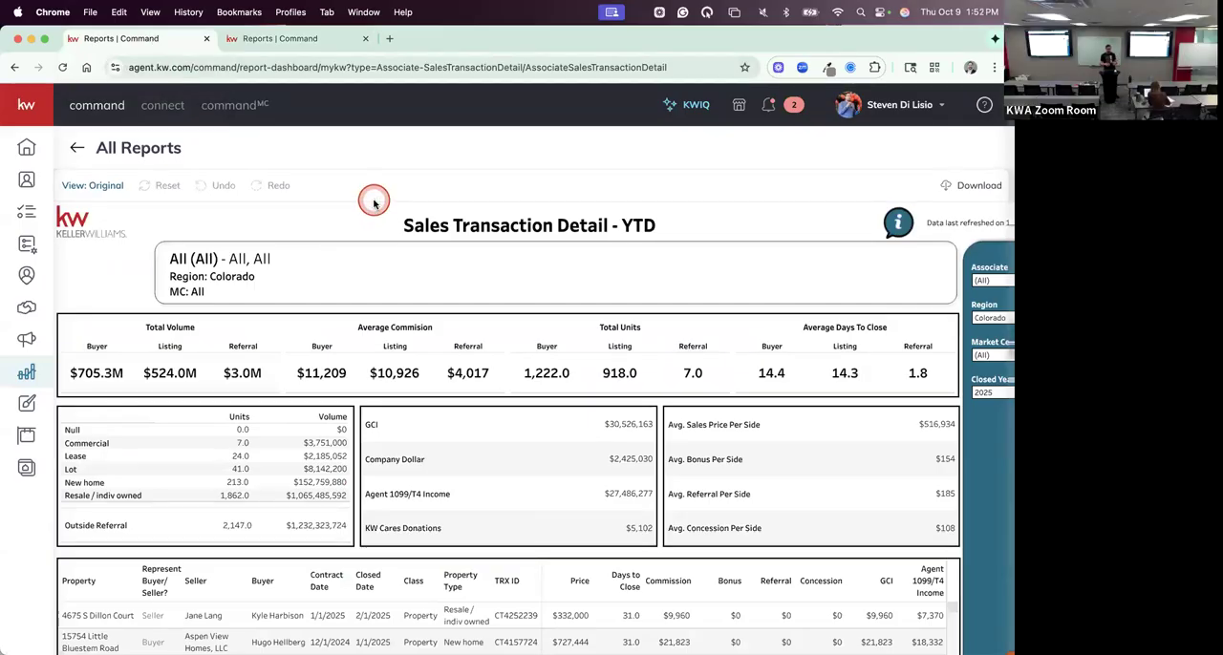
pyautogui.click(404, 190)
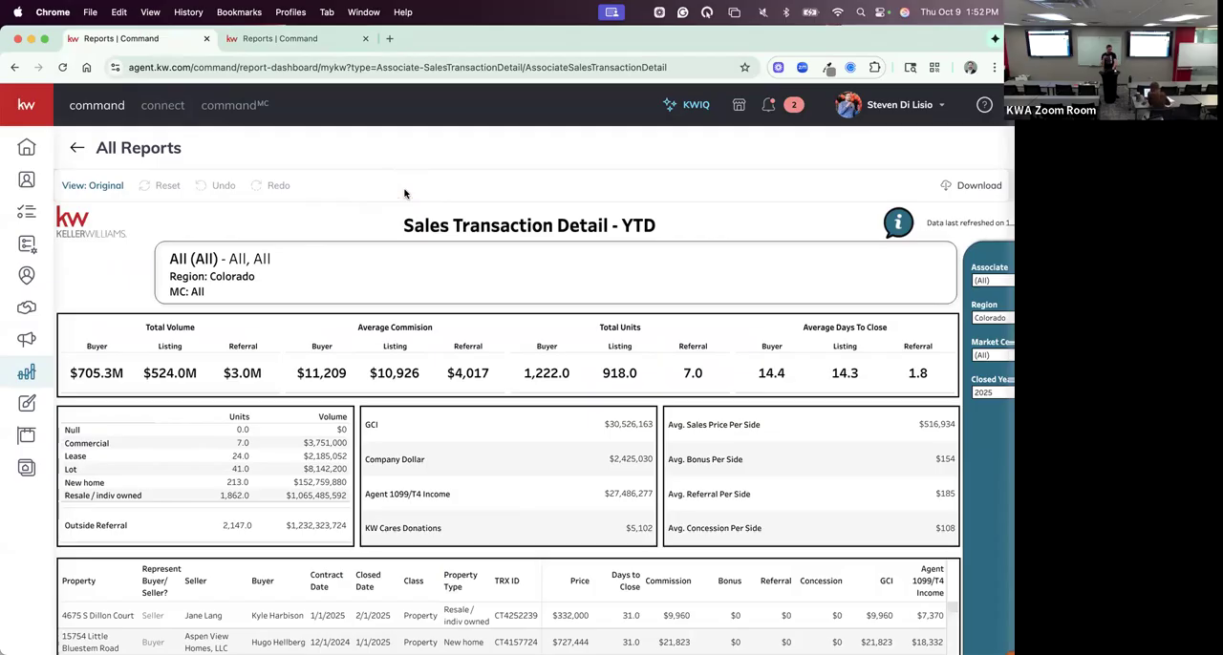
pyautogui.click(404, 193)
pyautogui.click(300, 39)
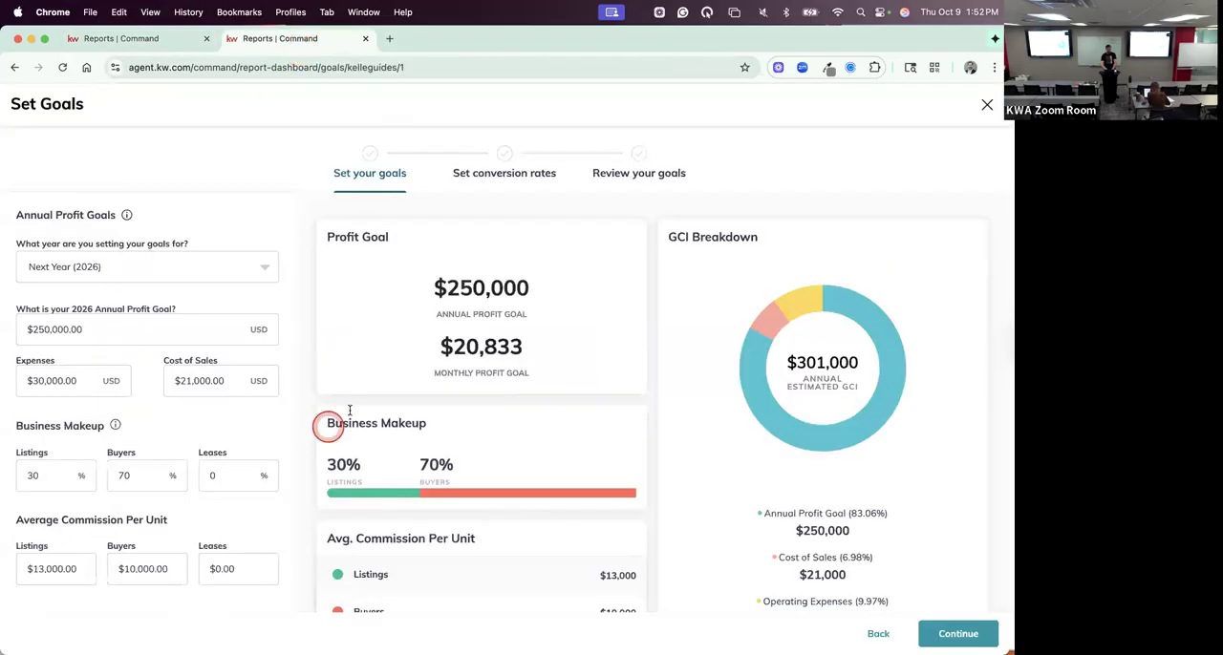
pyautogui.scroll(-2, 796, 244)
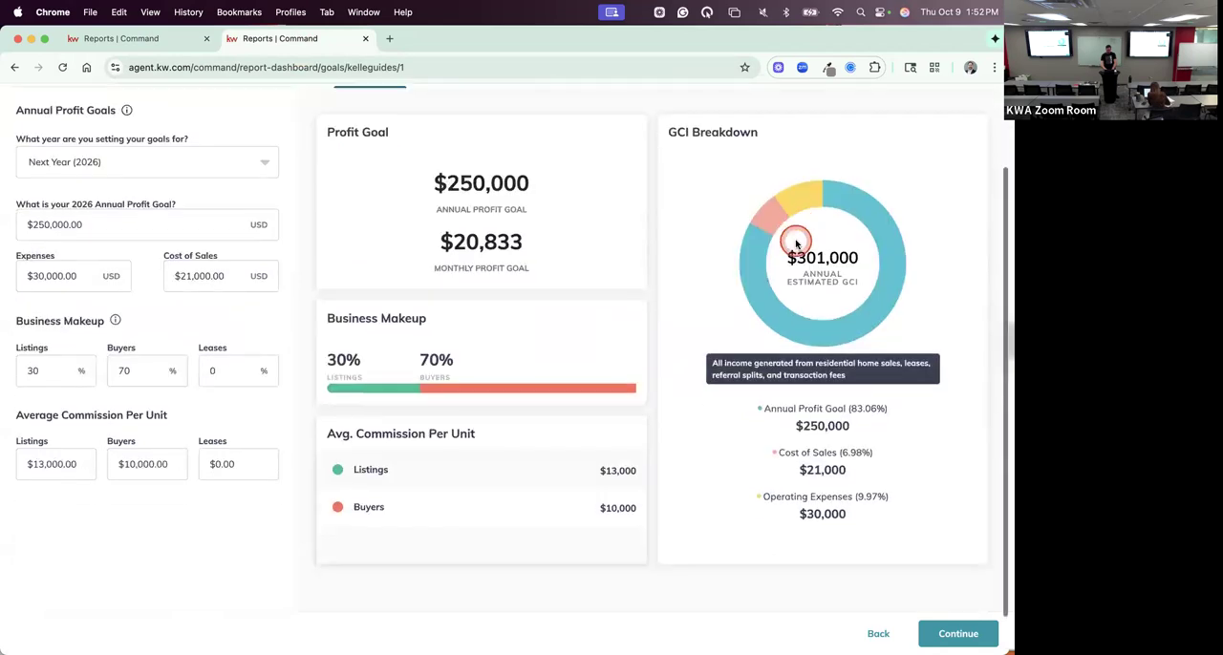
pyautogui.scroll(1, 796, 246)
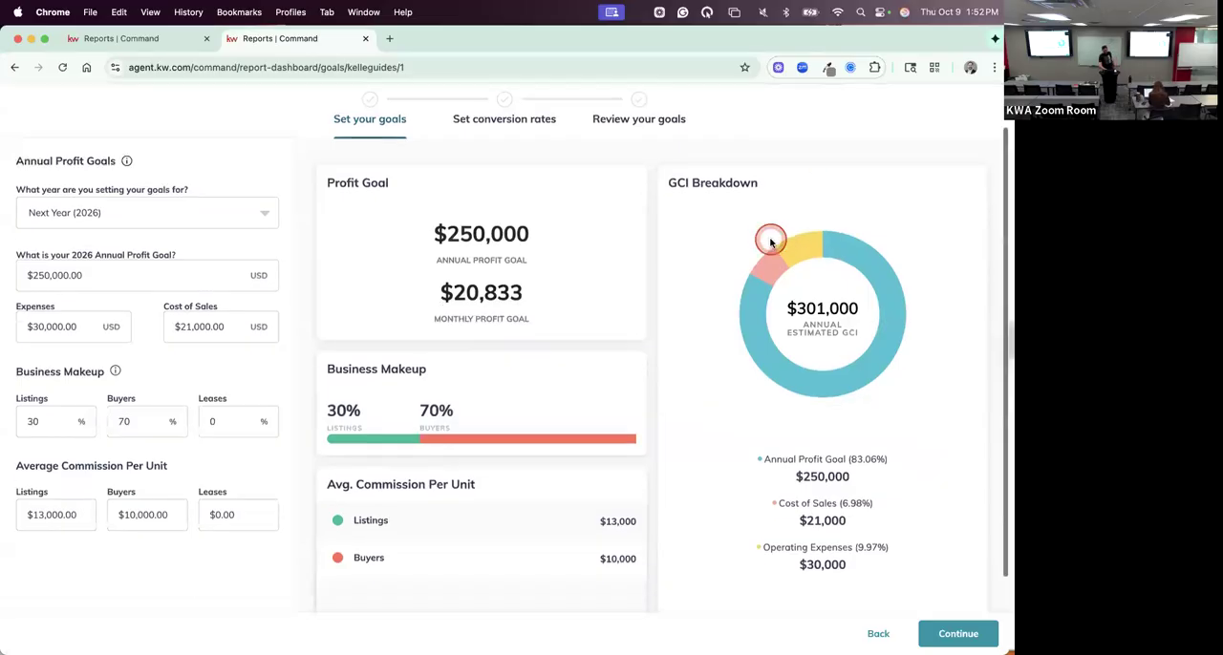
# - Set the business makeup to 10% listings and 90% buyers
pyautogui.scroll(-1, 772, 239)
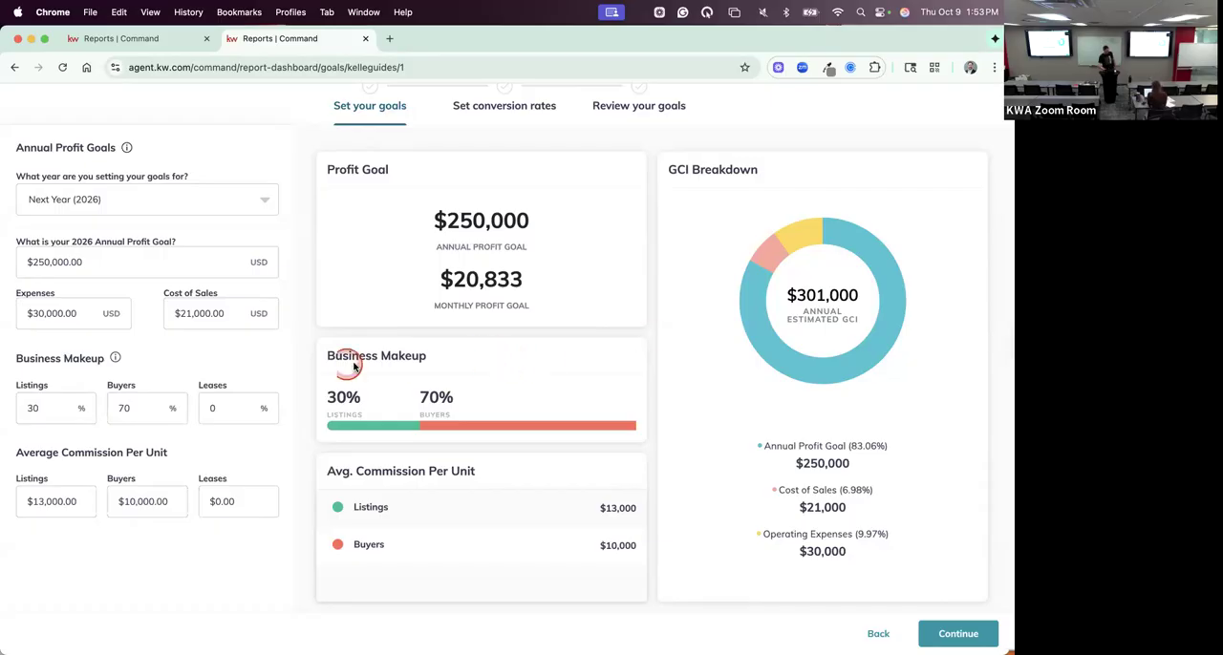
pyautogui.scroll(-1, 191, 362)
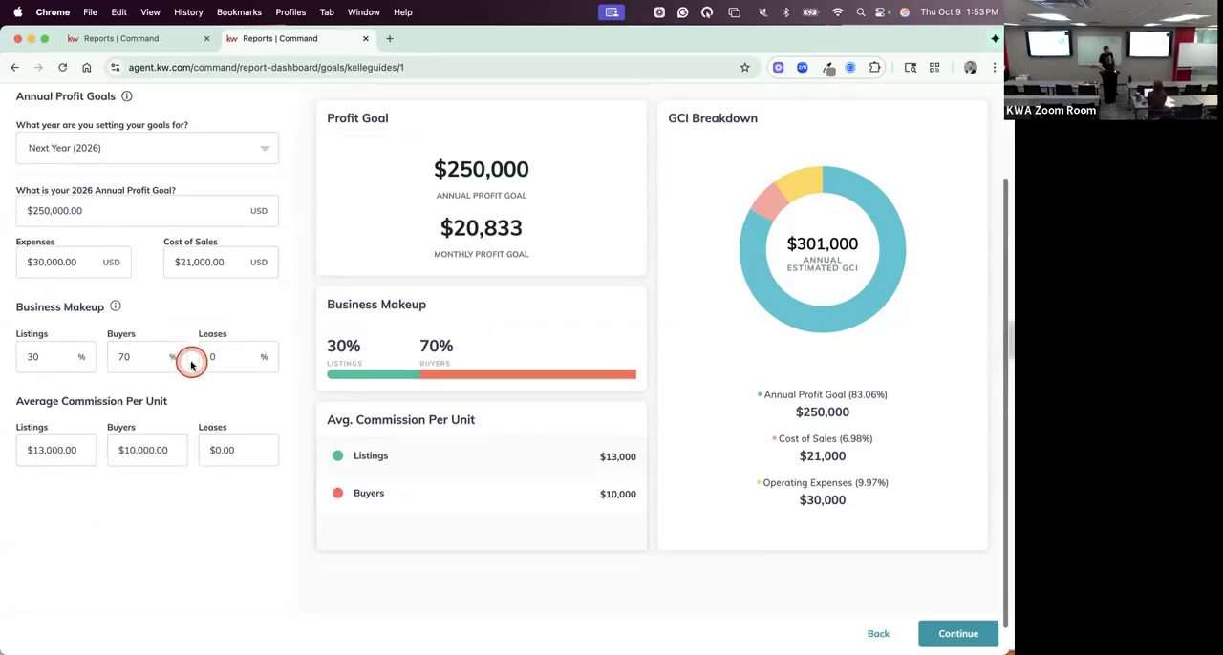
pyautogui.doubleClick(38, 357)
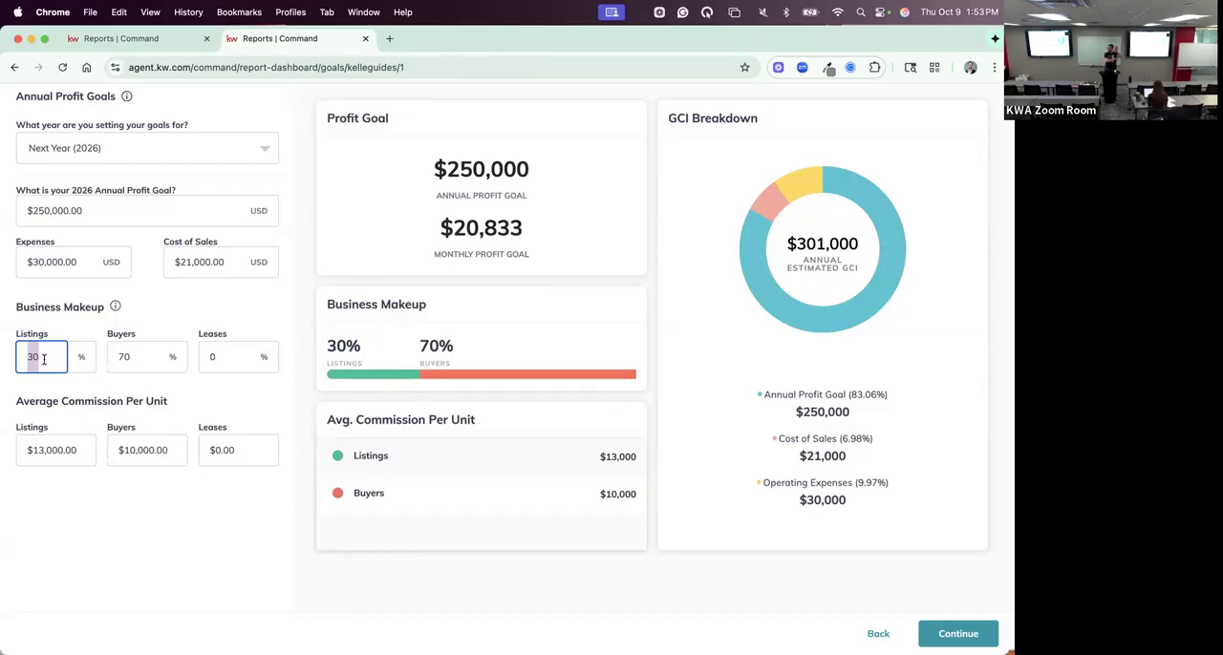
pyautogui.doubleClick(46, 357)
pyautogui.write('10')
pyautogui.click(138, 351)
pyautogui.press('BackSpace')
pyautogui.press('BackSpace')
pyautogui.write('90')
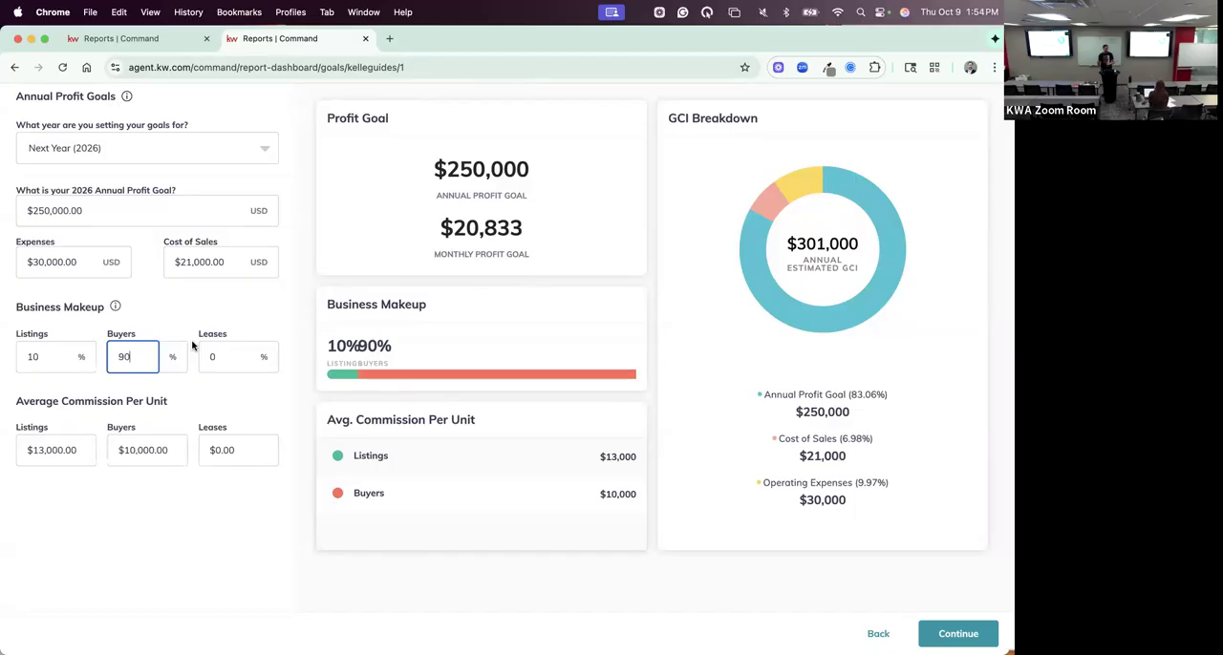
# - Set the business makeup to 80% buyers and 20% listings
pyautogui.click(124, 357)
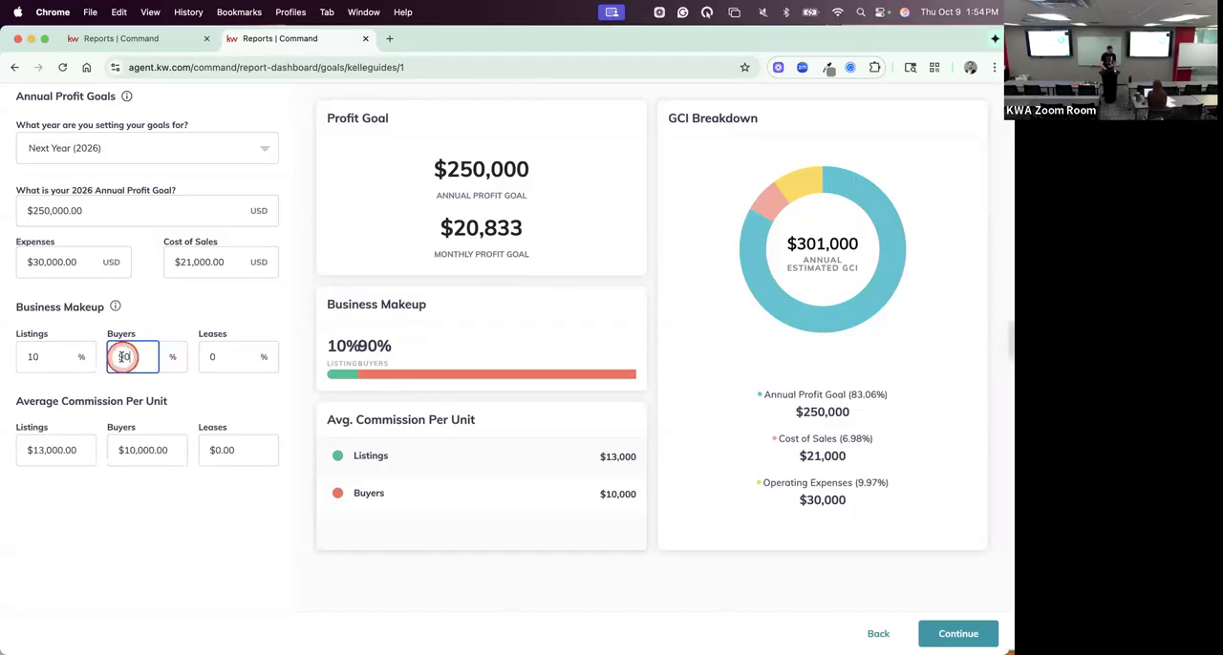
pyautogui.press('BackSpace')
pyautogui.write('8')
pyautogui.click(32, 357)
pyautogui.press('BackSpace')
pyautogui.write('2')
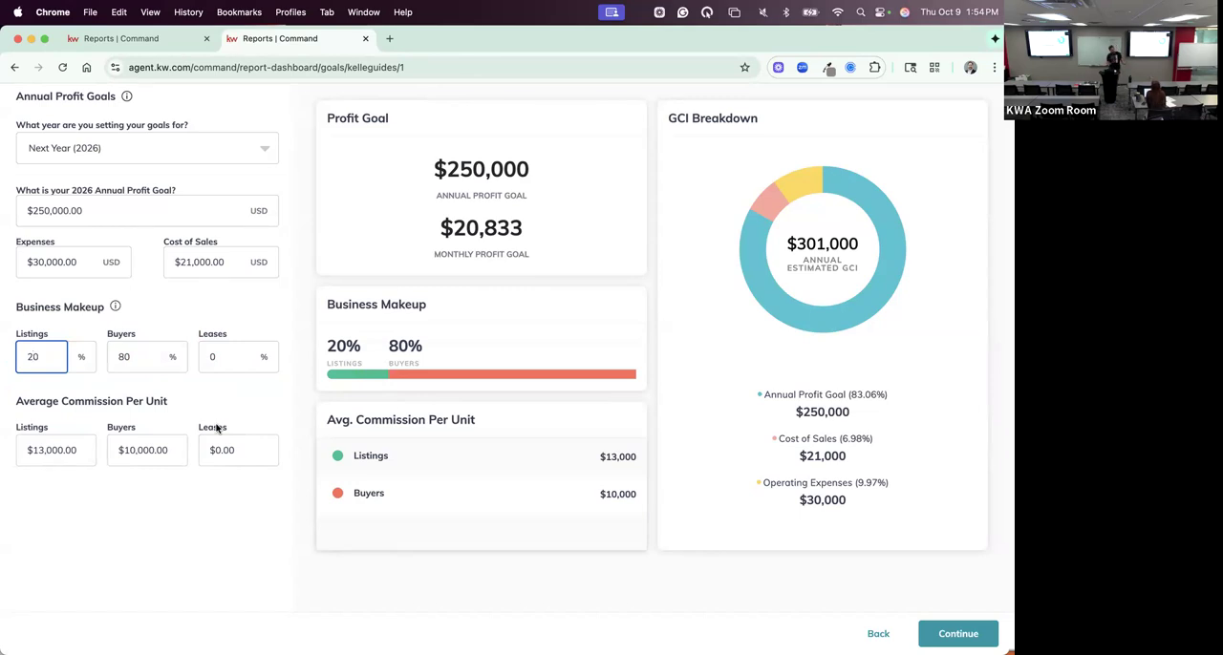
# - Look up the average commission per side in the Sales Transaction Detail report and return to the goals guide
pyautogui.click(63, 455)
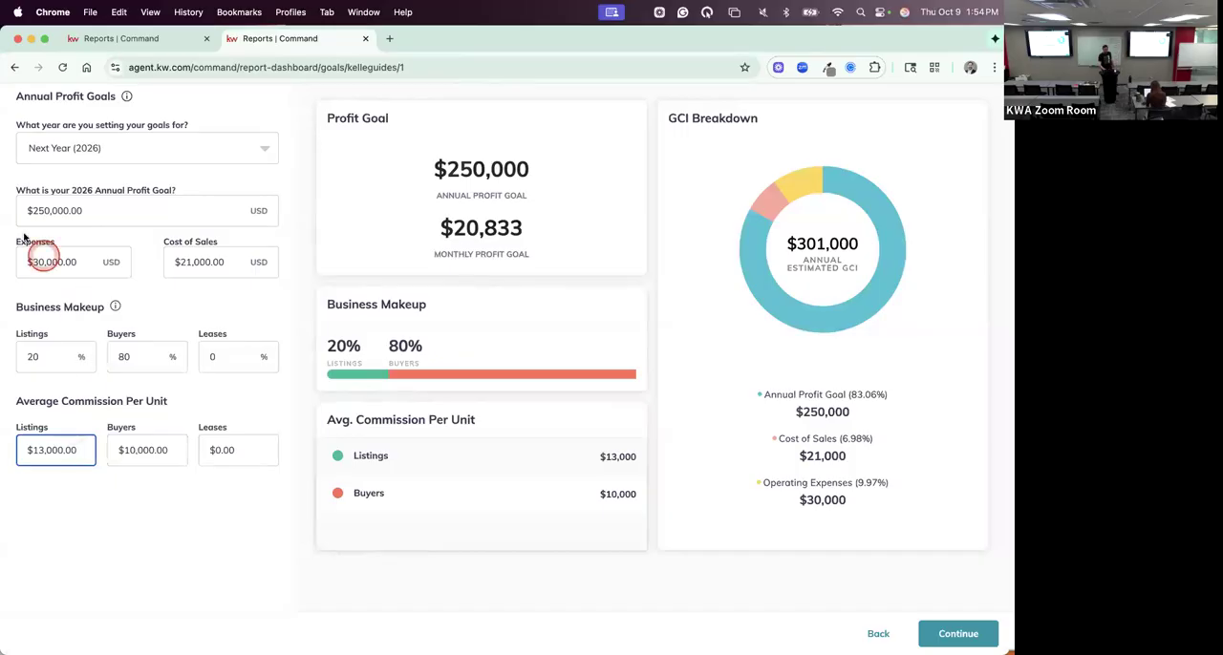
pyautogui.click(124, 39)
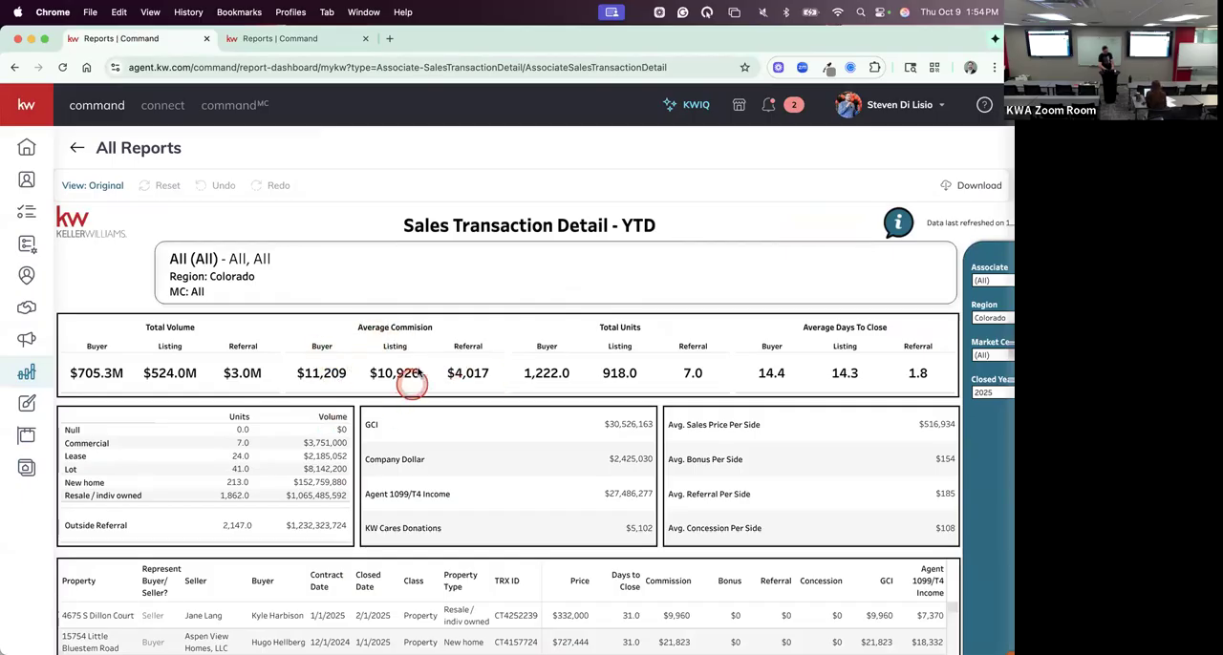
pyautogui.click(284, 38)
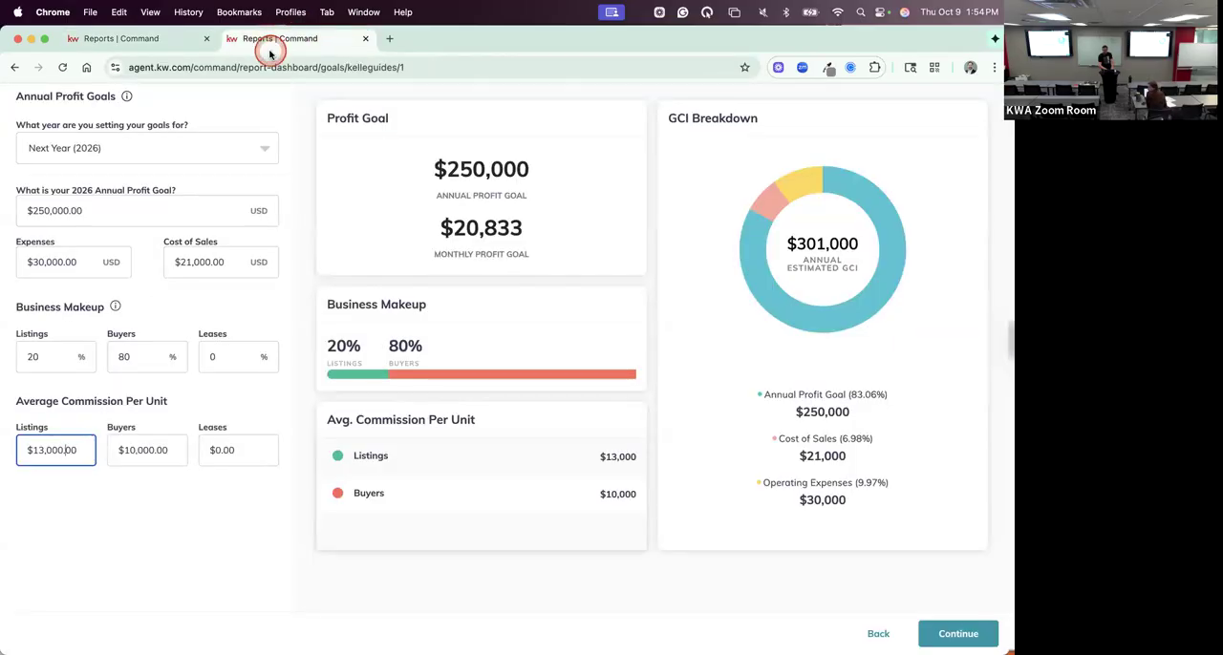
pyautogui.scroll(1, 267, 127)
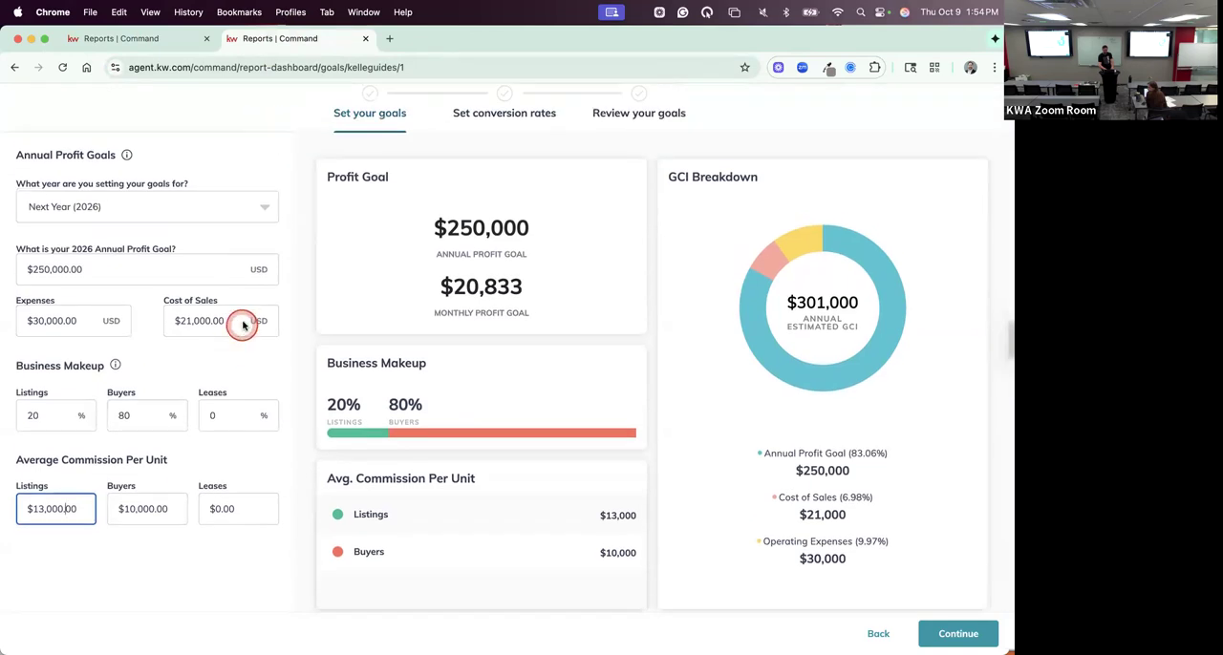
pyautogui.hotkey('ctrl', 's')
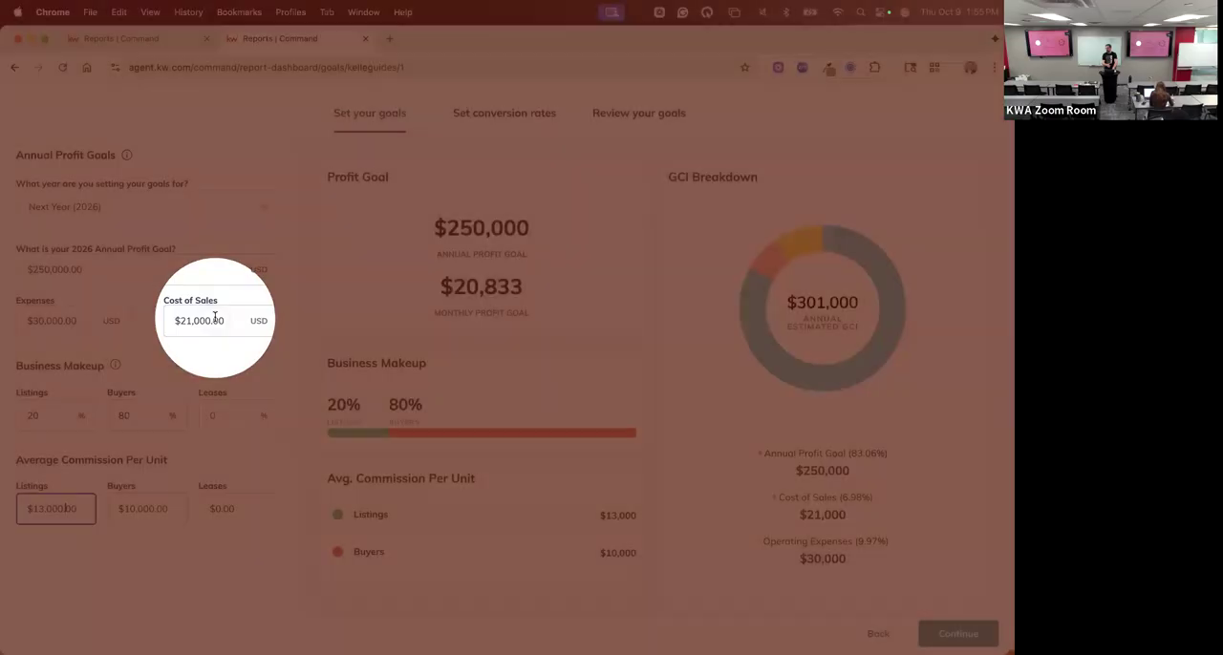
pyautogui.click(215, 318)
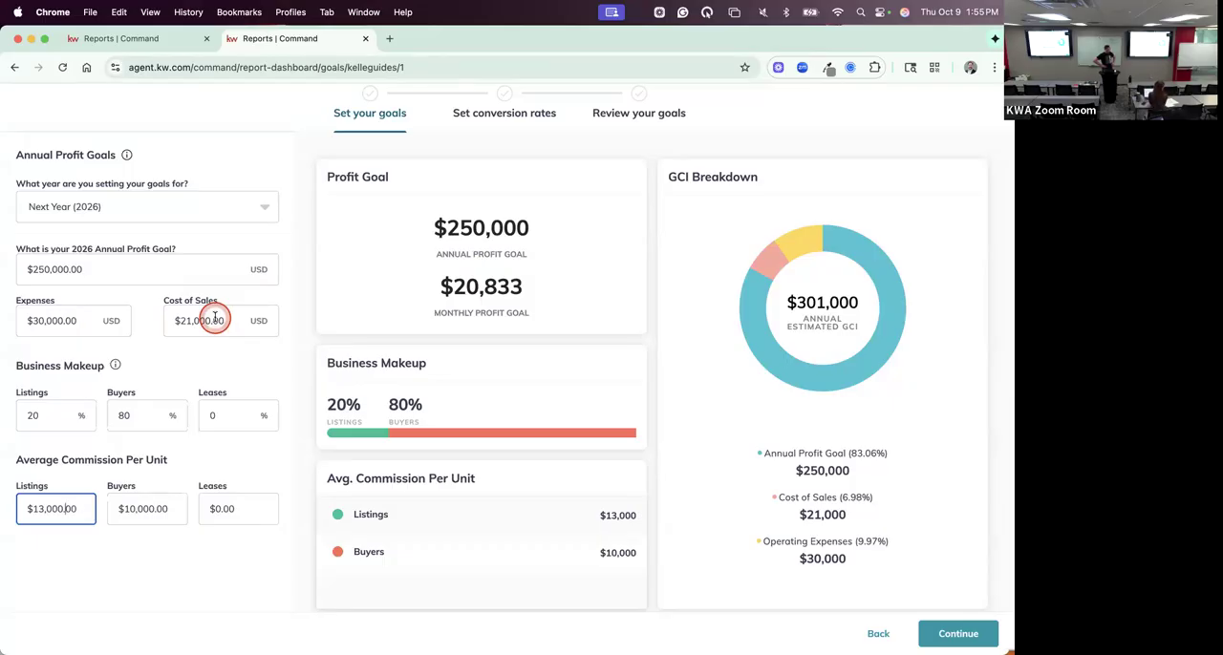
pyautogui.doubleClick(63, 418)
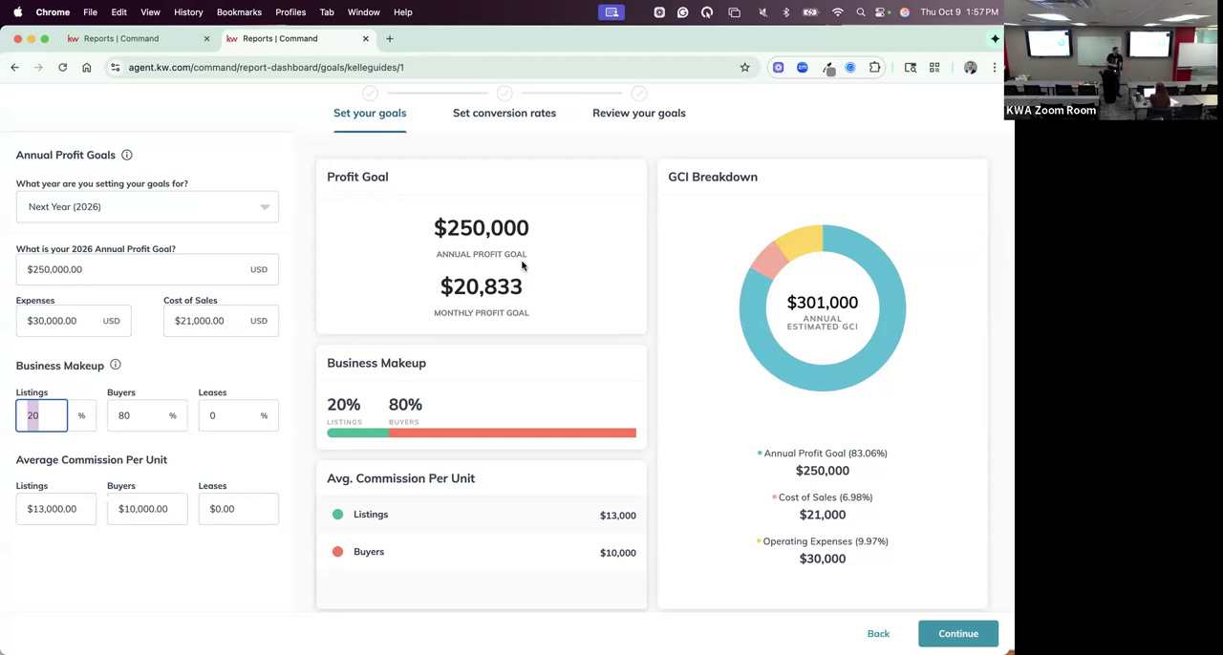
pyautogui.click(573, 235)
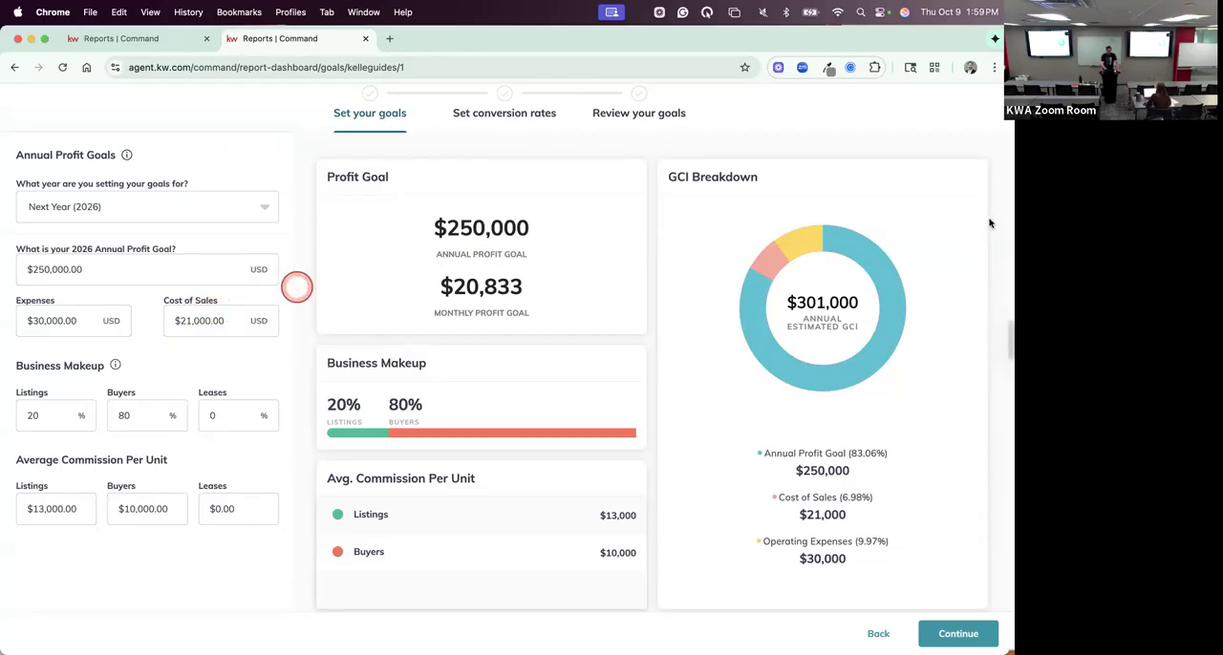
pyautogui.moveTo(819, 330)
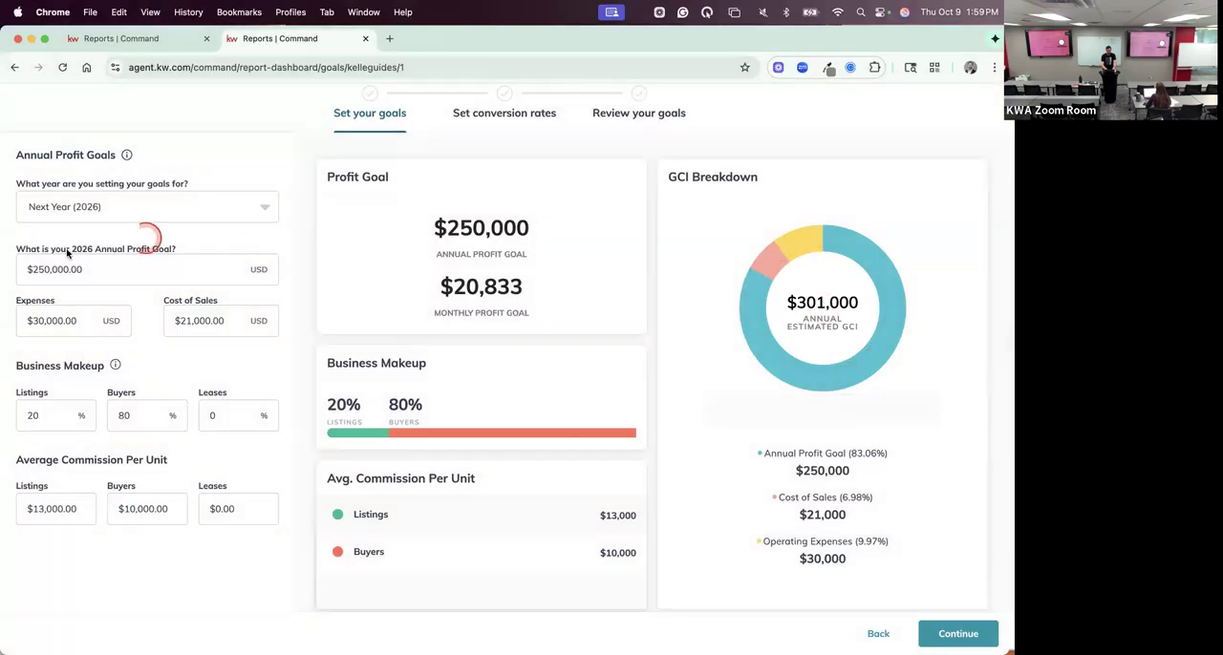
pyautogui.click(17, 271)
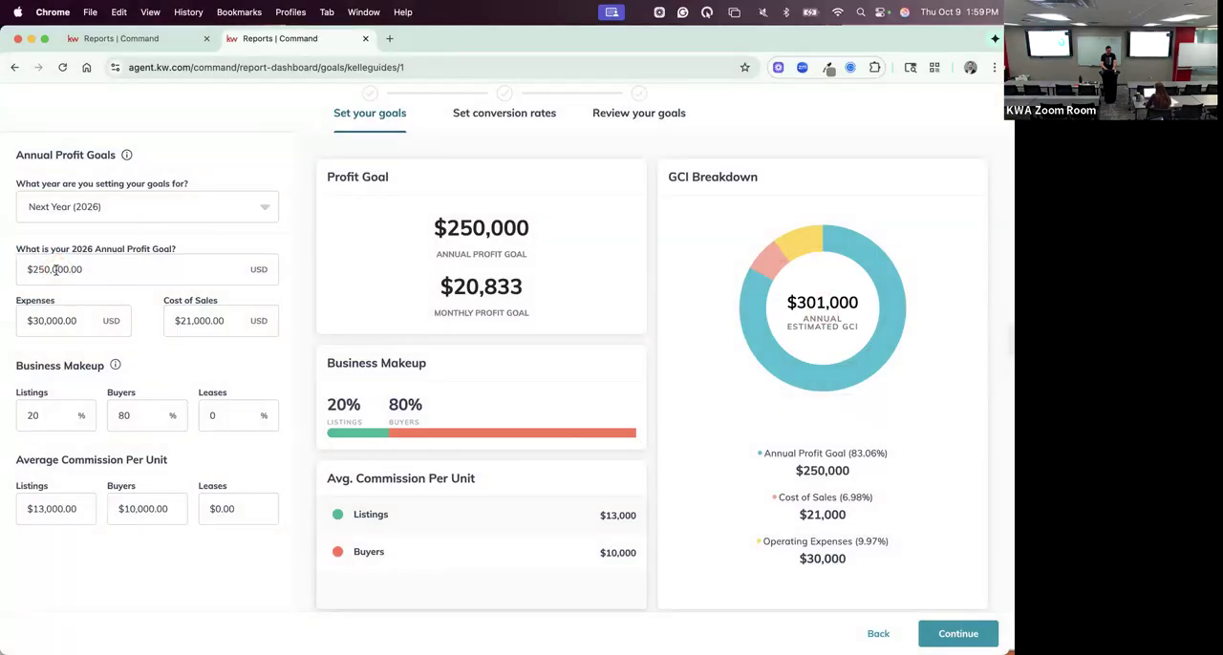
pyautogui.click(57, 270)
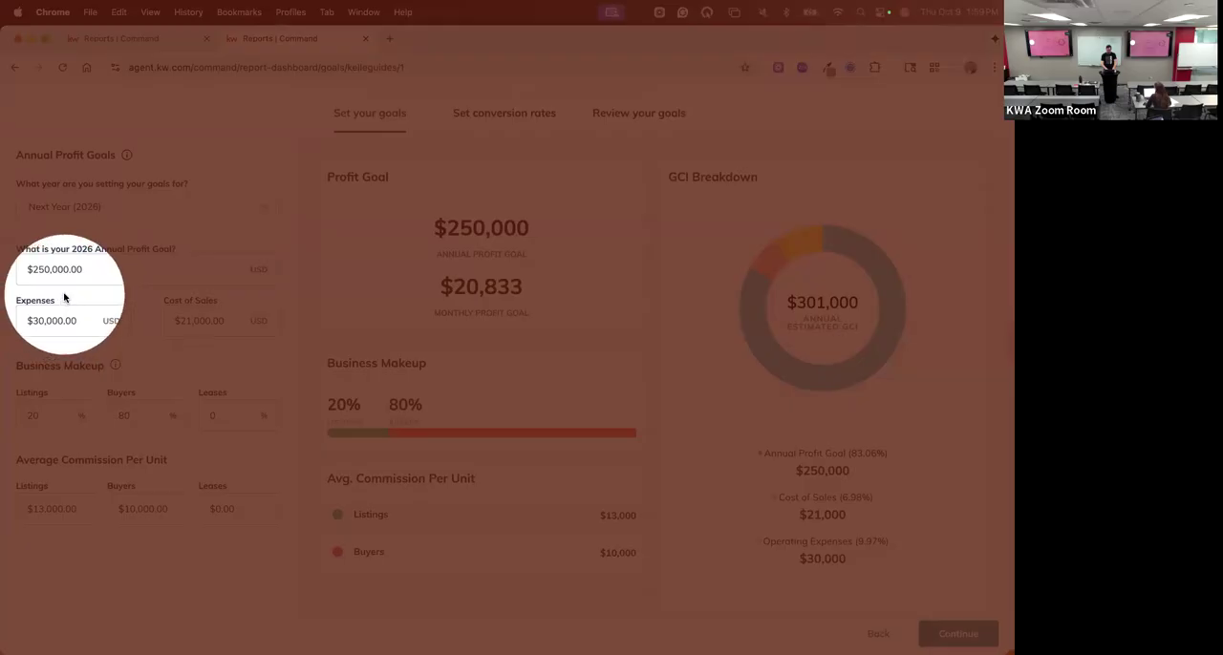
pyautogui.press('Escape')
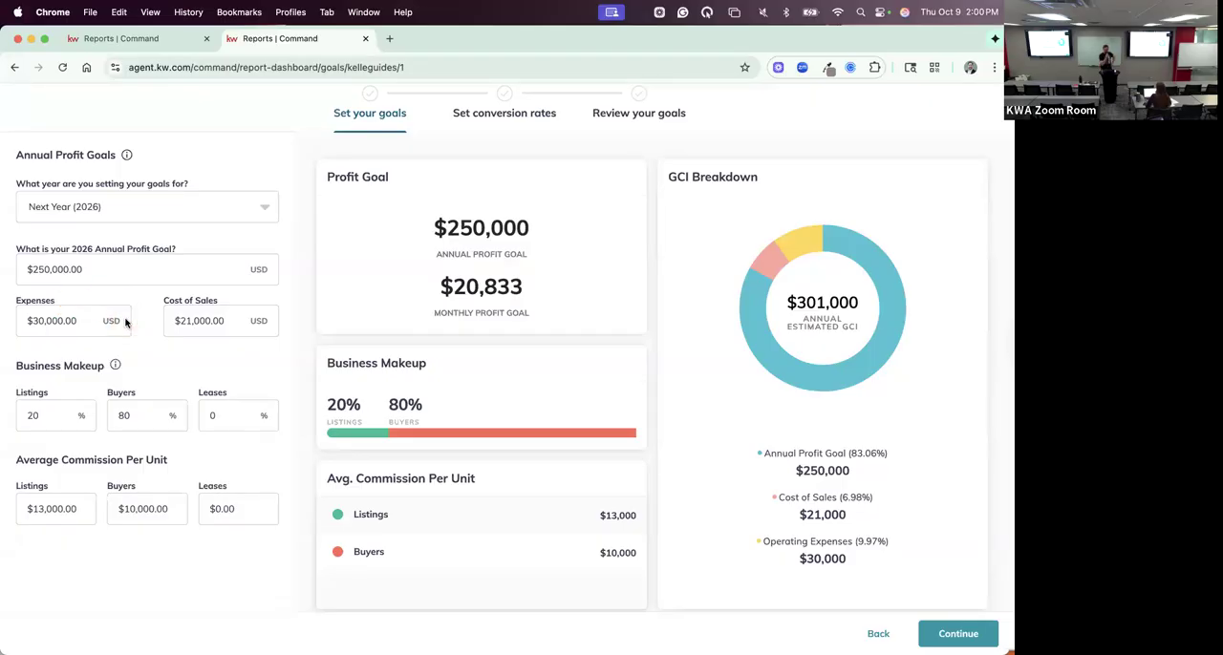
pyautogui.click(276, 302)
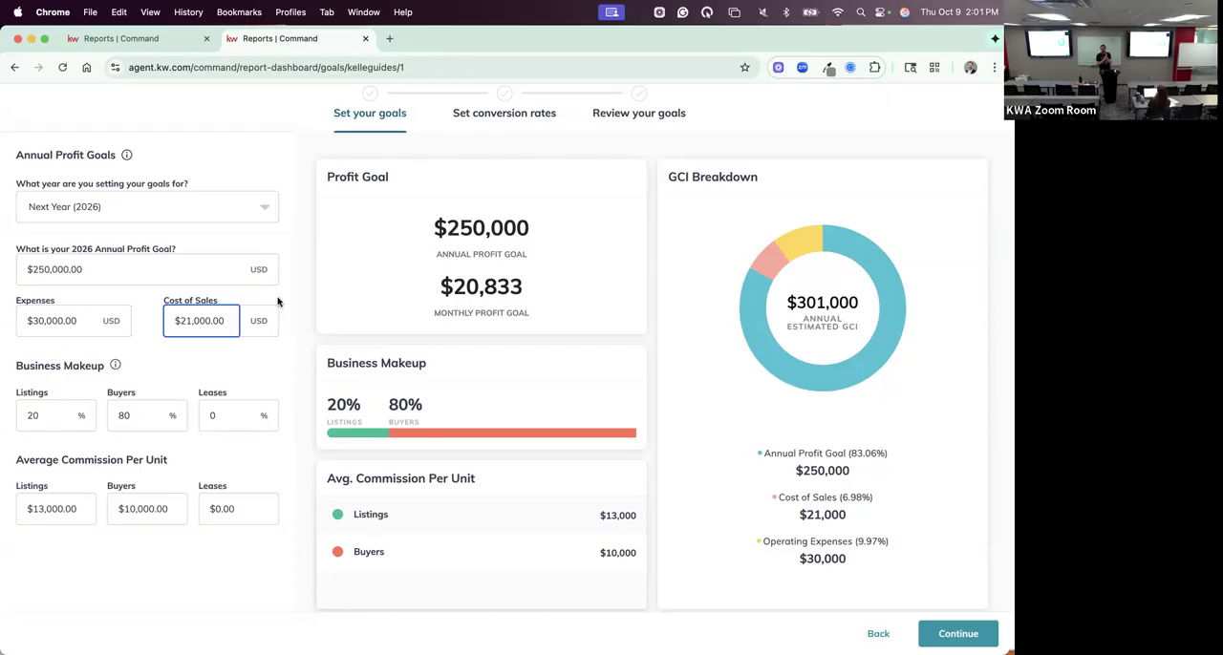
pyautogui.click(758, 392)
pyautogui.click(862, 427)
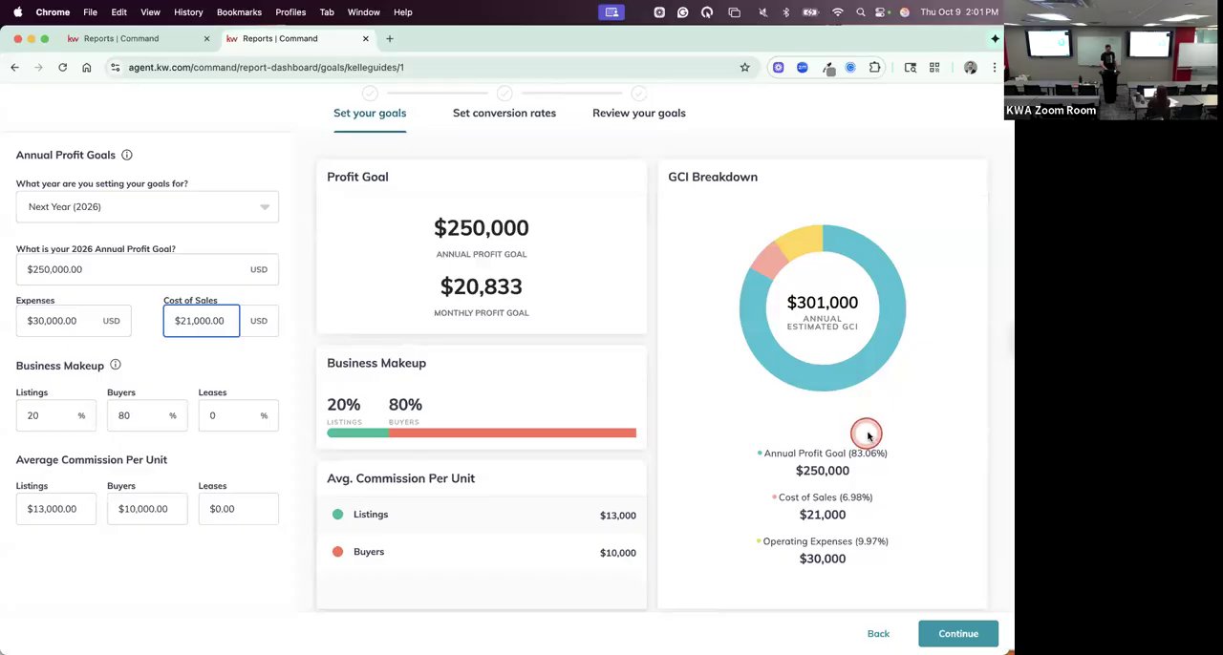
pyautogui.click(909, 606)
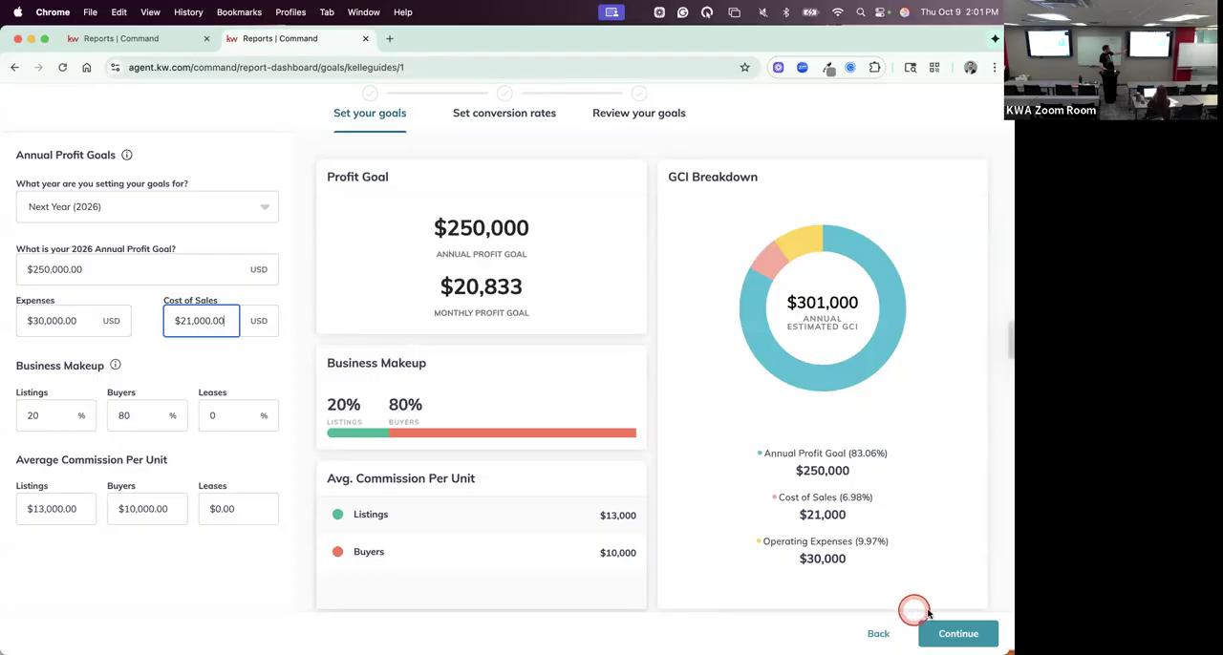
# - Continue through the guide with the existing conversion rates and save the reviewed 2026 goals
pyautogui.click(948, 633)
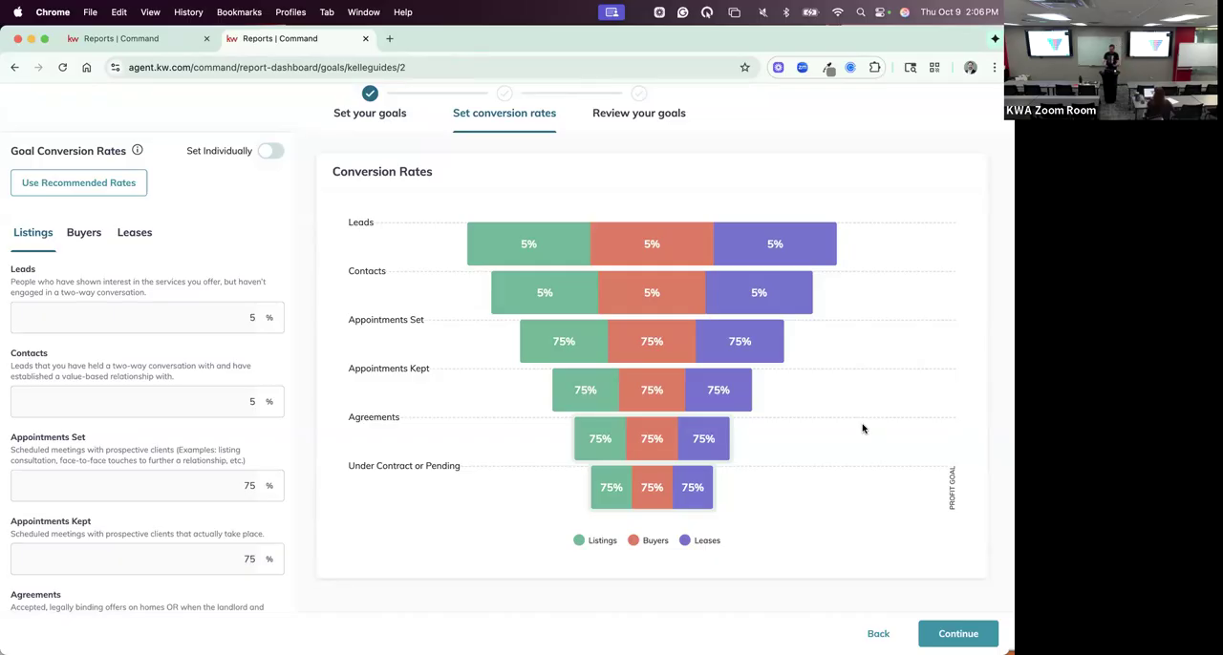
pyautogui.click(937, 640)
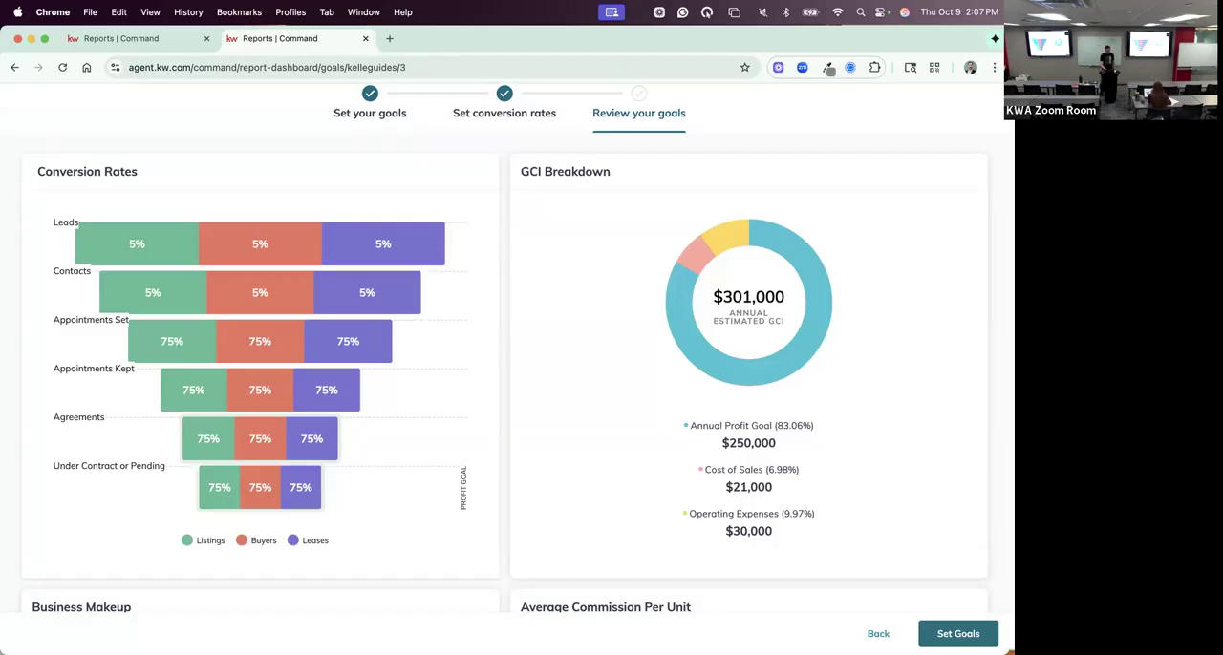
pyautogui.click(936, 642)
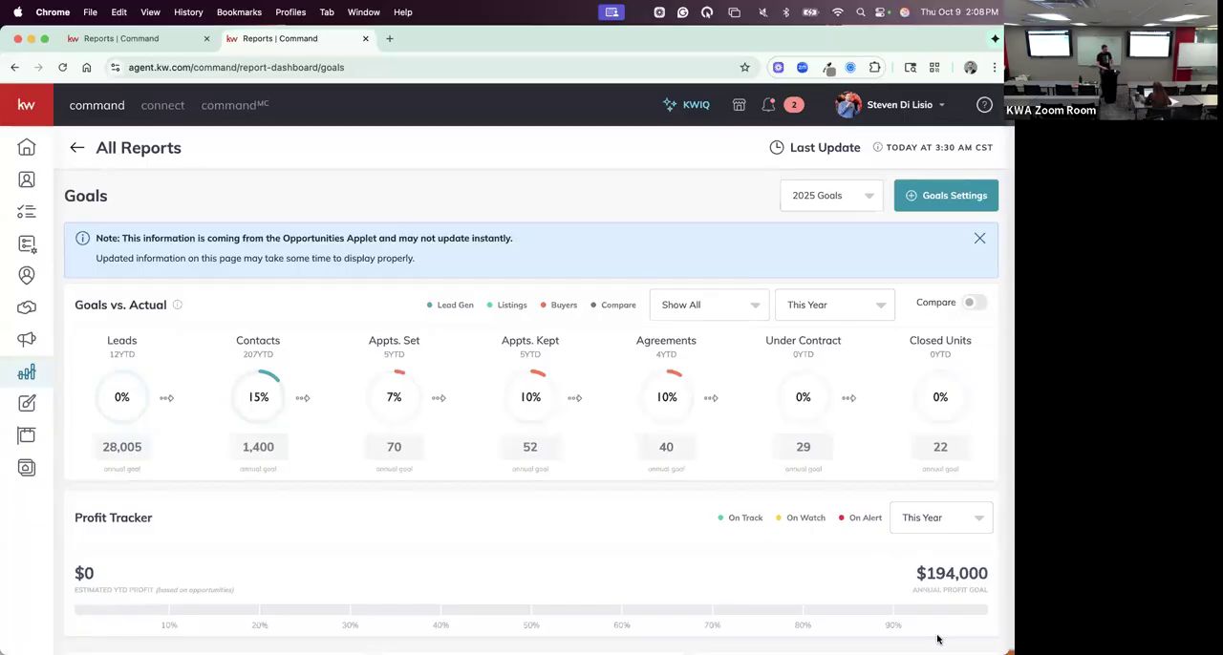
# - Switch the Goals report to 2026 Goals and review its profit tracker, goal conversion rates and GCI goal breakdown
pyautogui.press('F1')
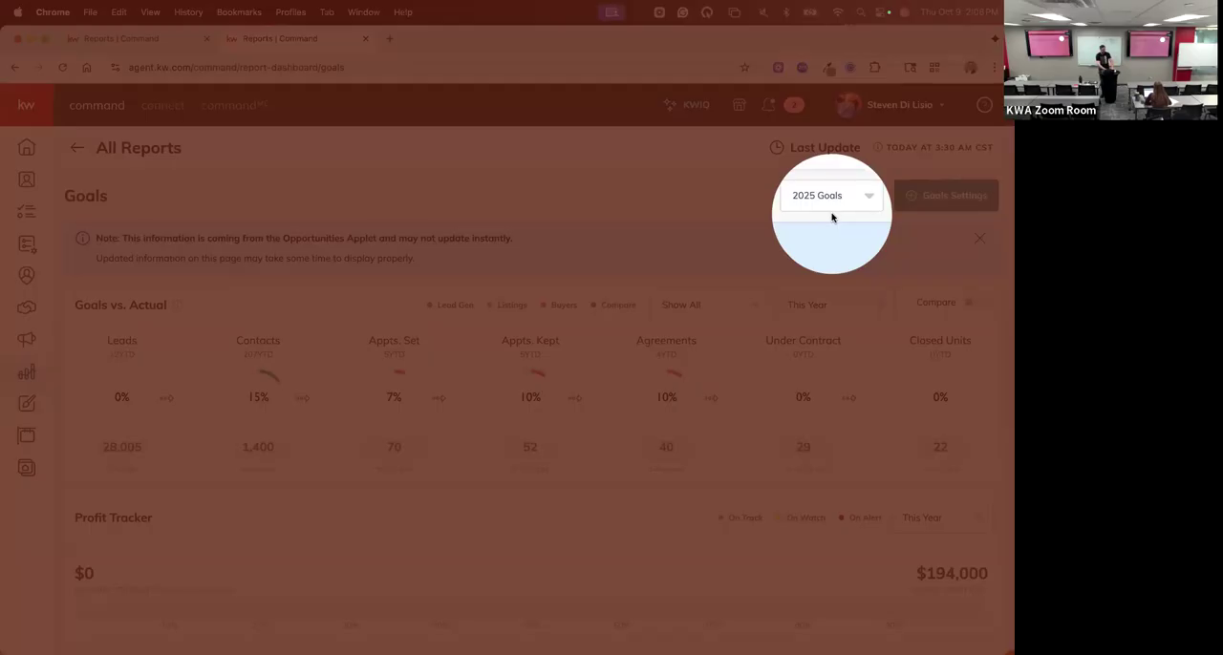
pyautogui.press('F1')
pyautogui.click(830, 197)
pyautogui.click(824, 265)
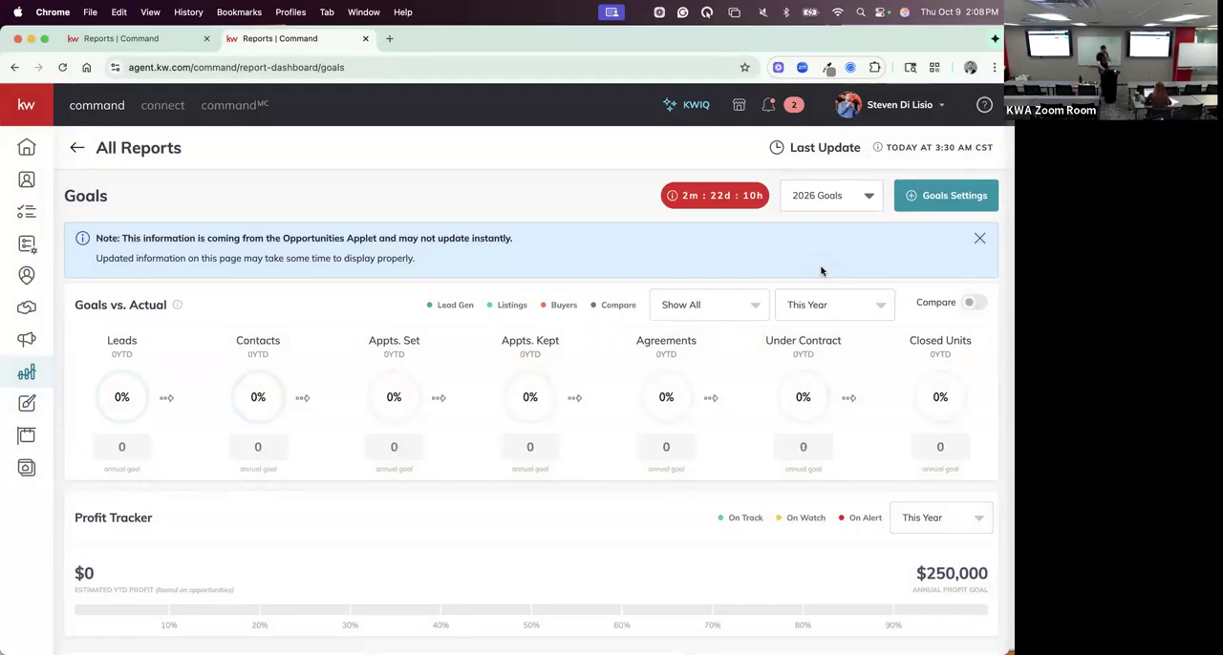
pyautogui.scroll(-3, 821, 272)
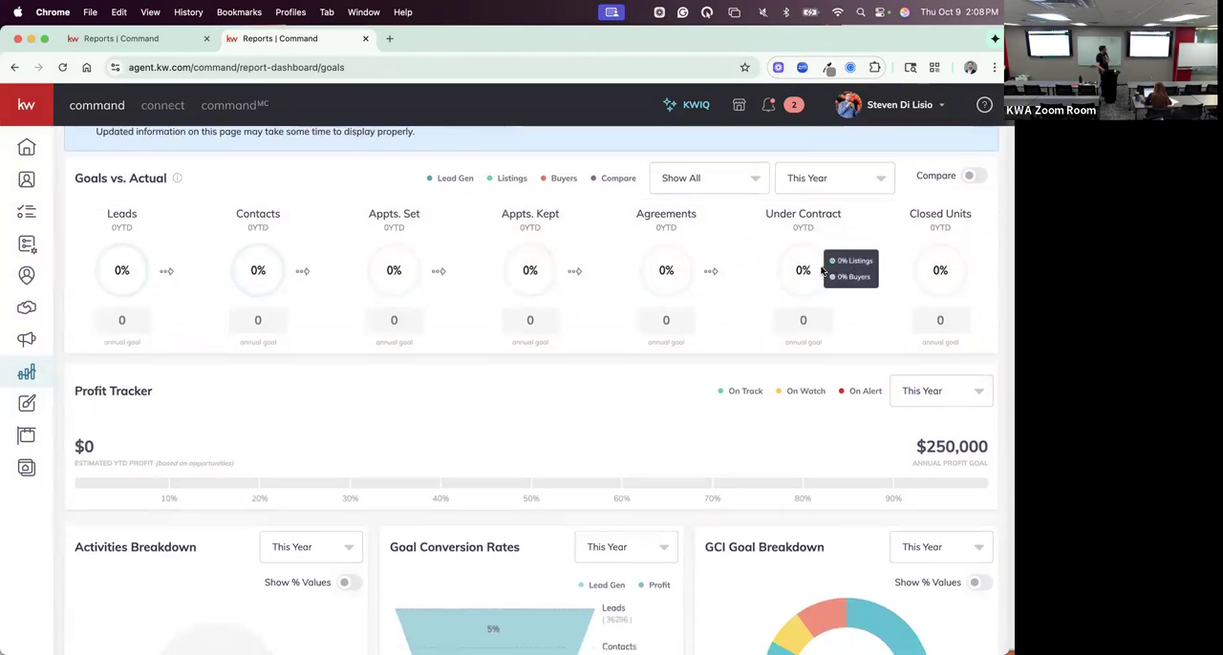
pyautogui.scroll(-7, 821, 271)
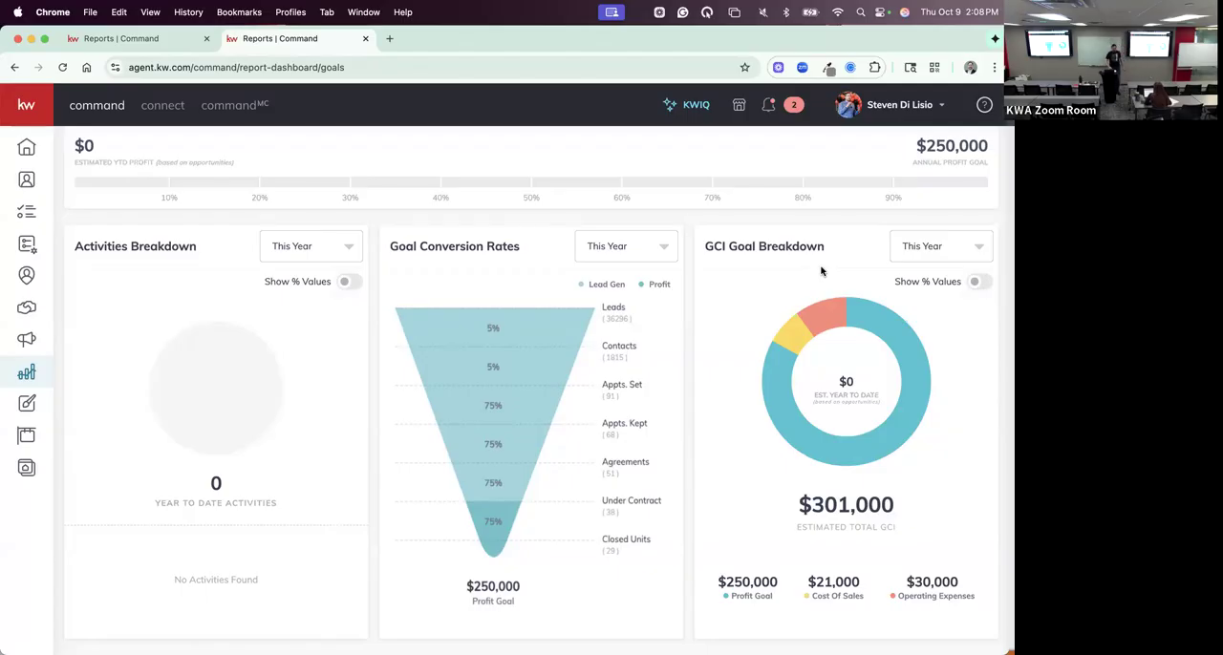
pyautogui.scroll(5, 821, 272)
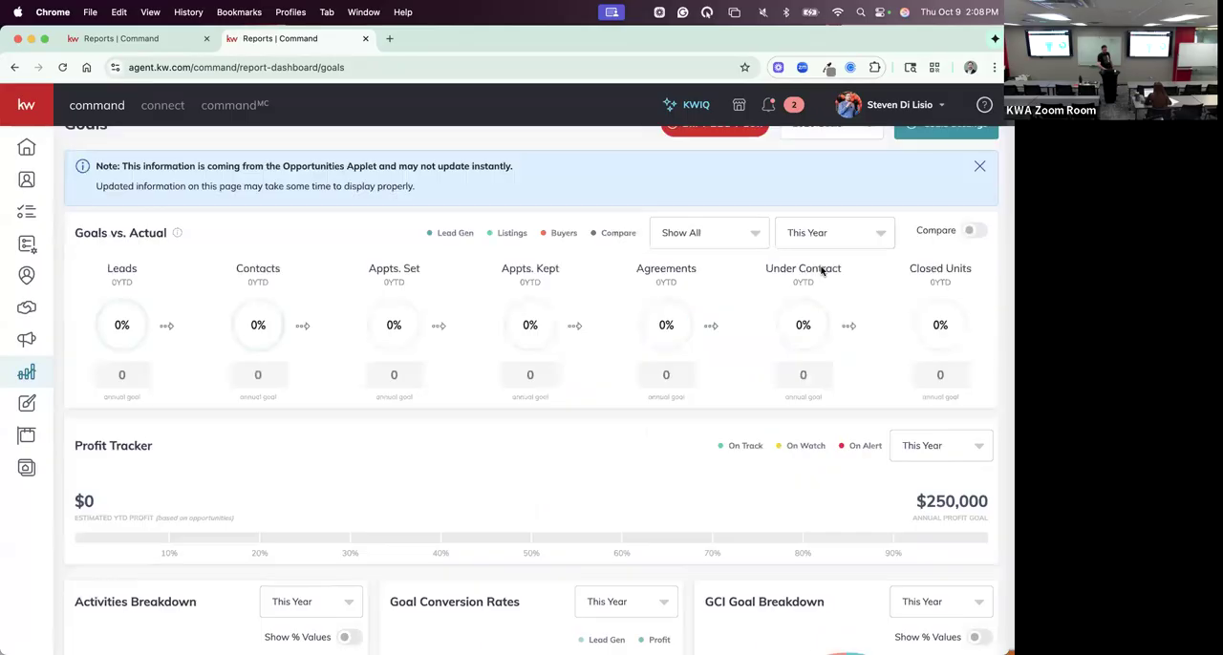
# - Reselect 2026 Goals as the report year and examine the conversion funnel and GCI goal breakdown again
pyautogui.click(828, 208)
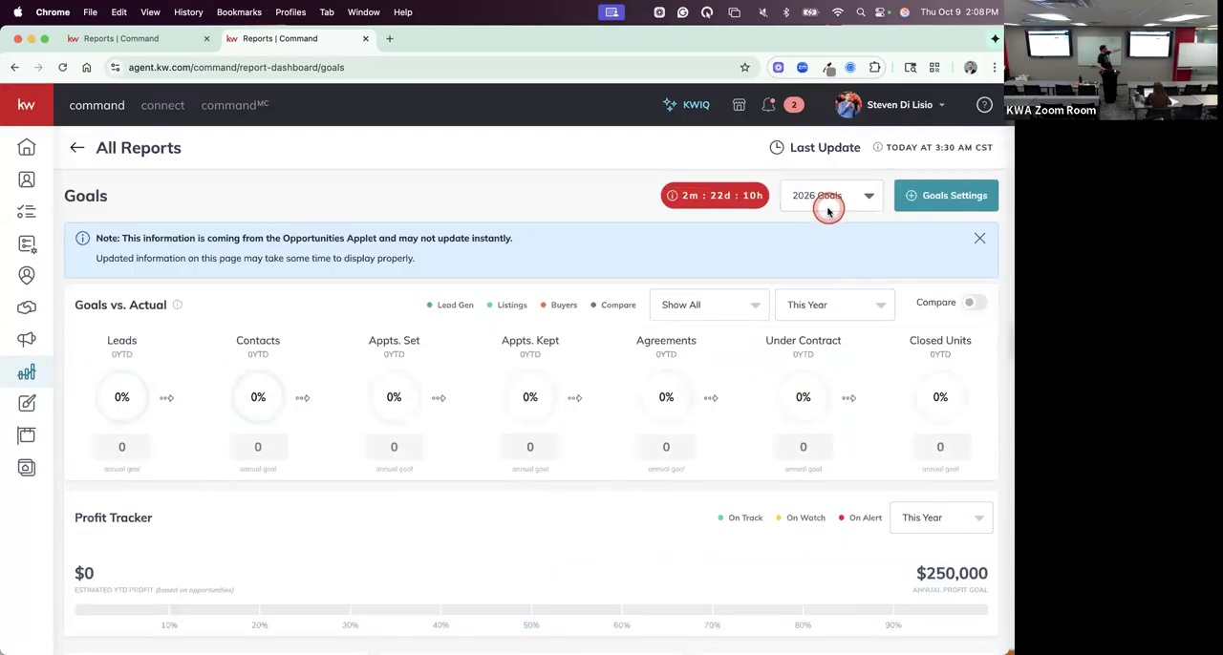
pyautogui.click(819, 257)
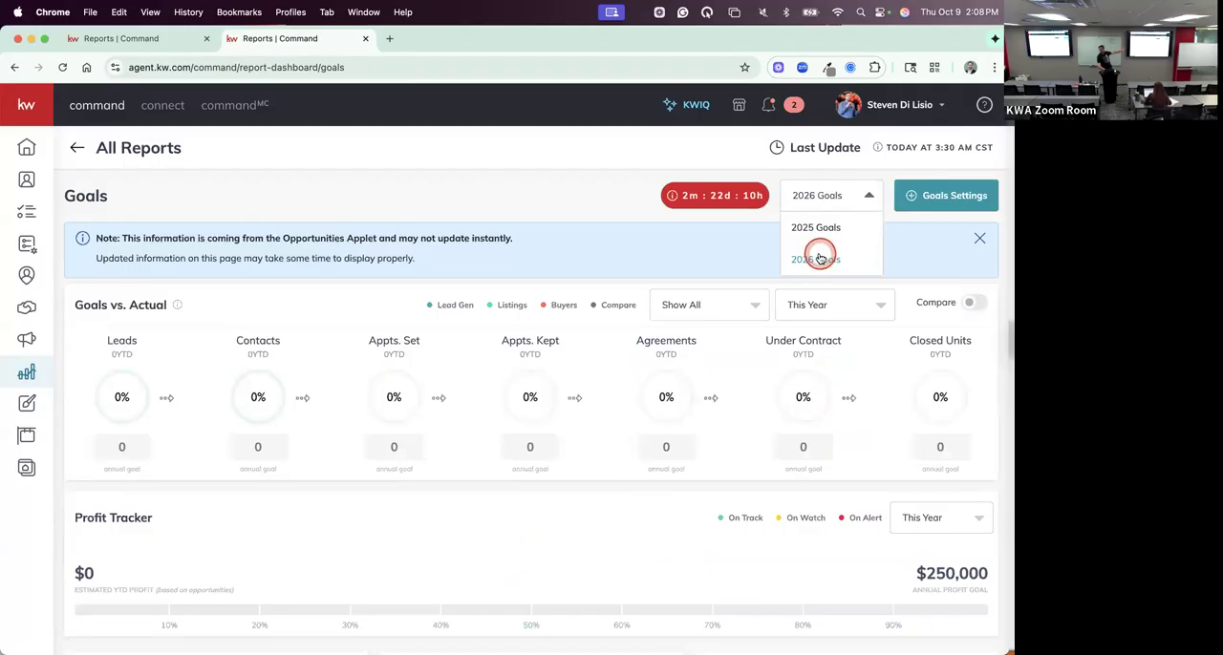
pyautogui.scroll(-5, 819, 258)
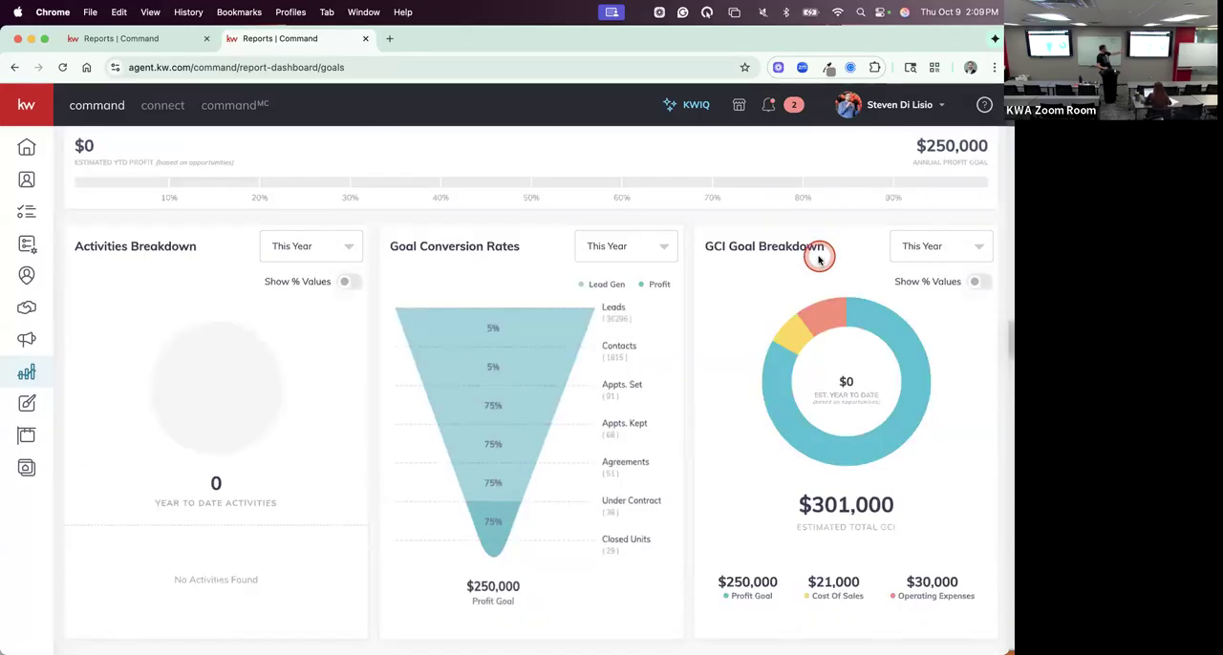
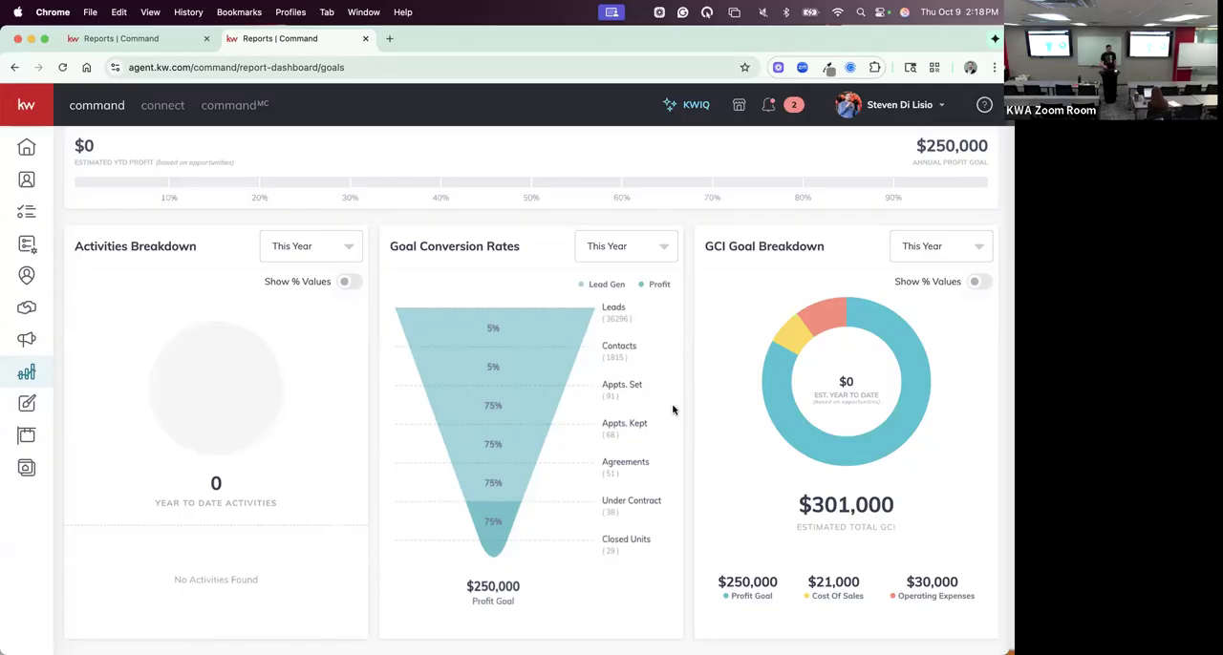
pyautogui.click(620, 398)
pyautogui.moveTo(924, 373)
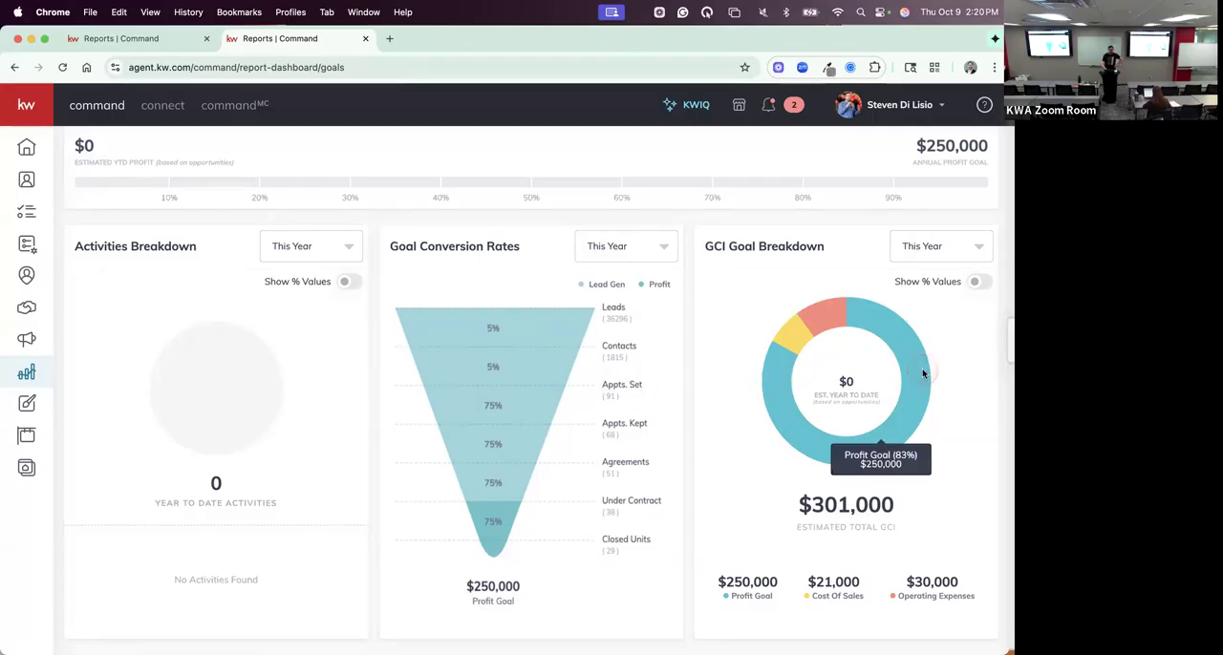
pyautogui.click(949, 356)
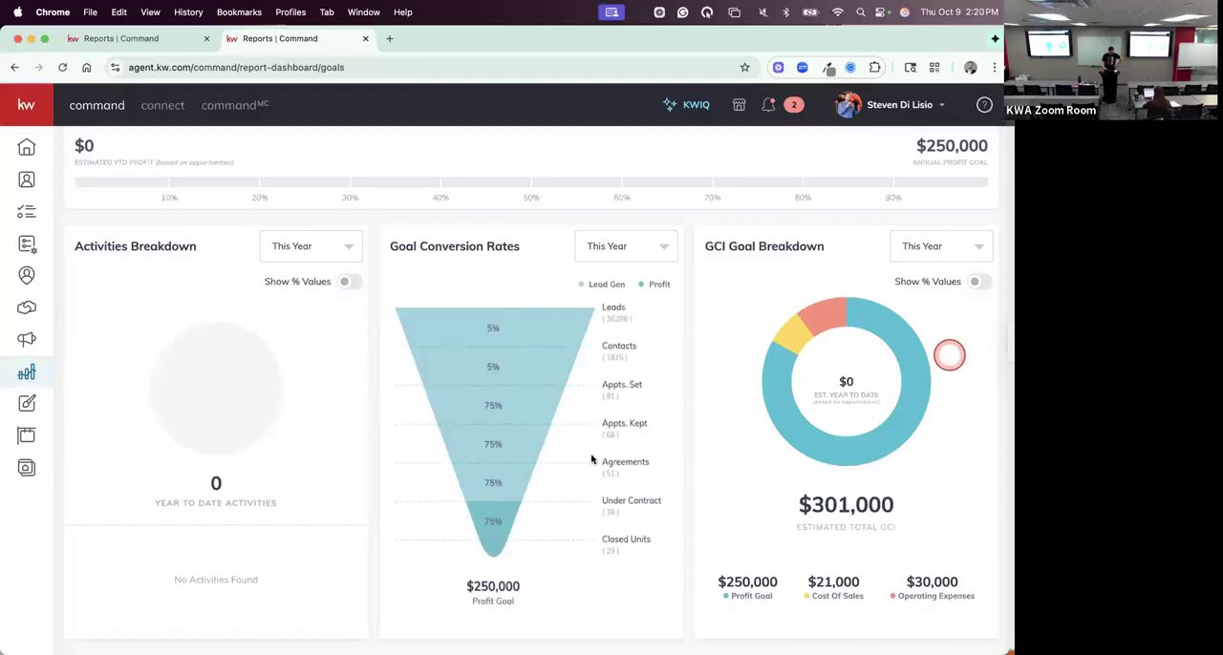
# - Switch to the full-screen Canva presentation and advance it past the annual profit goals slide to the AHAS slide
pyautogui.hotkey('ctrl', 'Right')
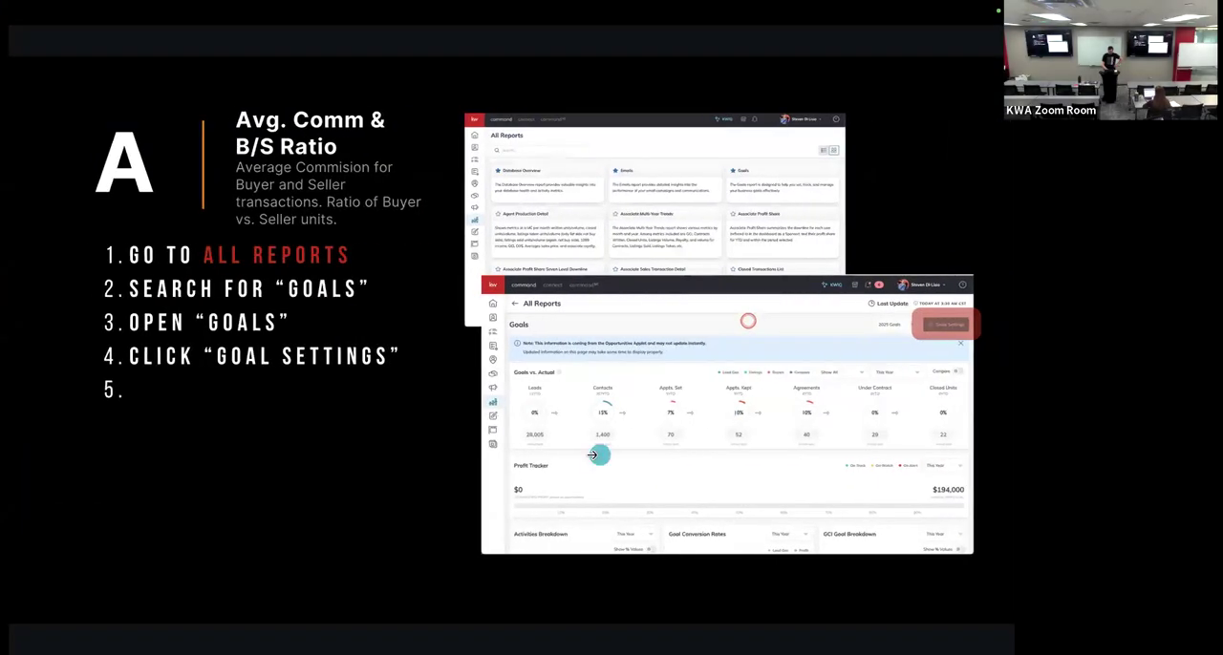
pyautogui.hotkey('ctrl', 'Left')
pyautogui.hotkey('ctrl', 'Right')
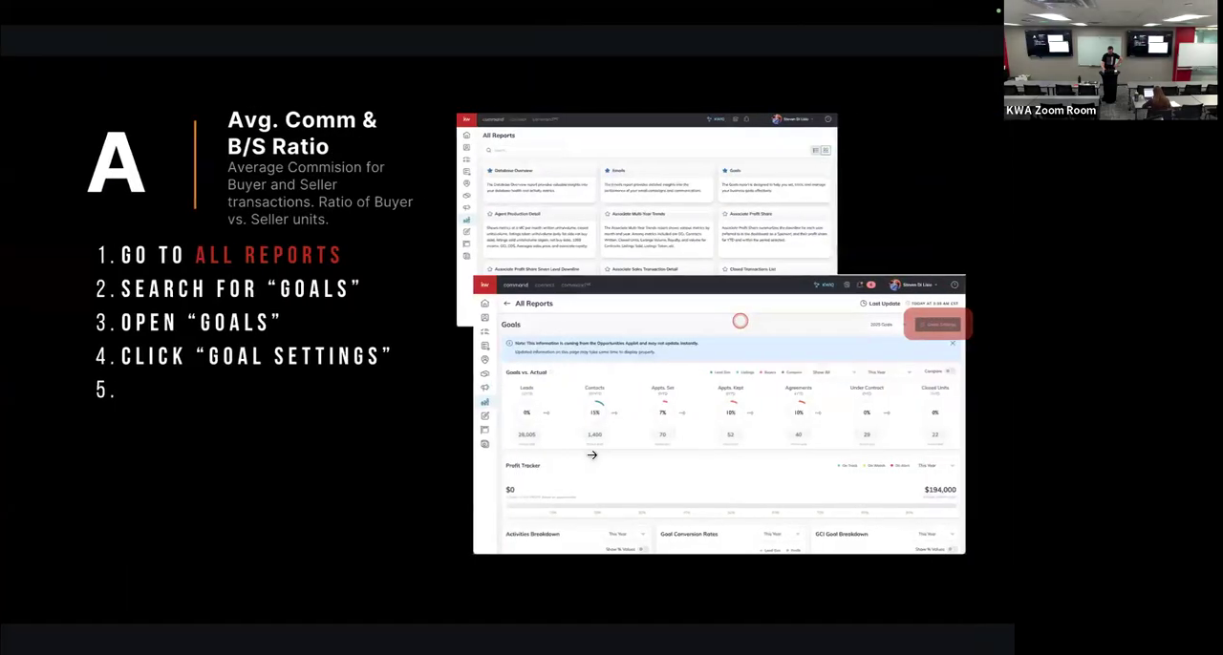
pyautogui.click(1010, 221)
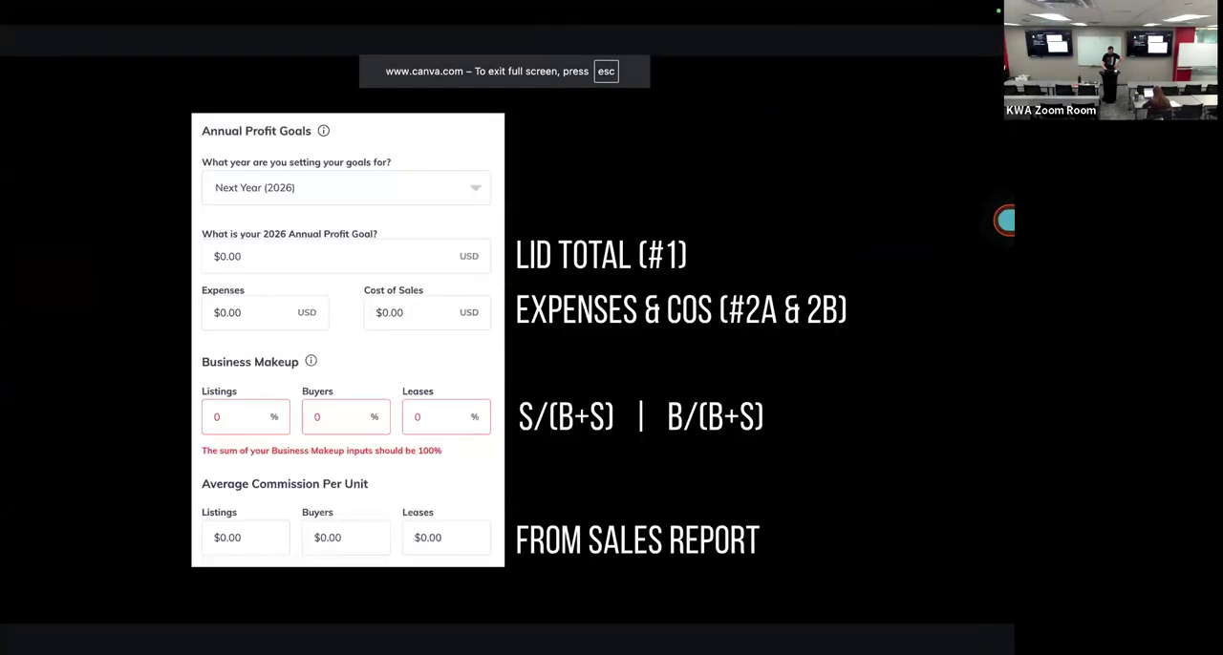
pyautogui.click(902, 193)
pyautogui.click(879, 180)
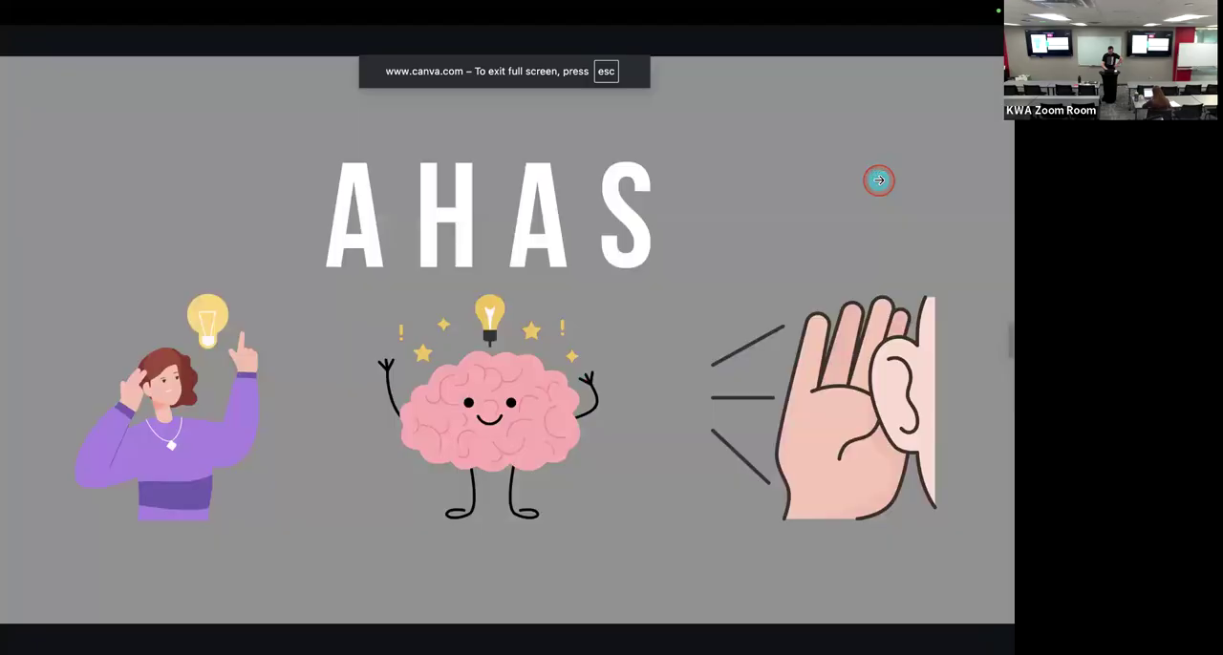
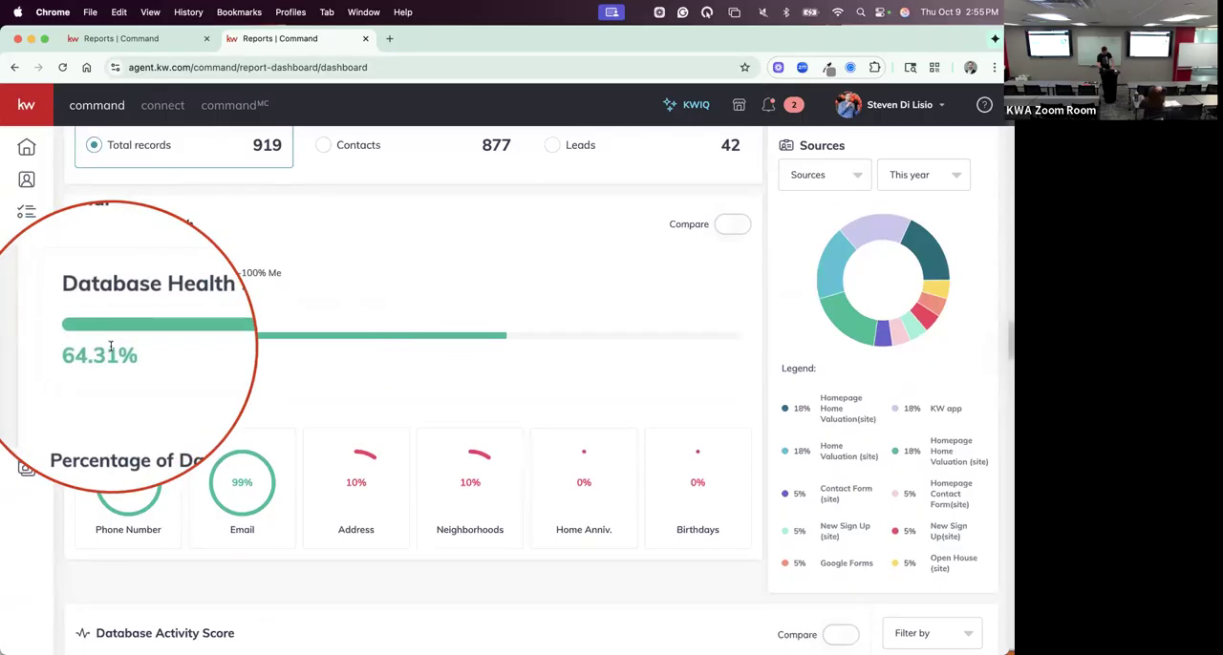
# - Review the database health score in the report, and open the first contact's record to examine that contact's health score
pyautogui.scroll(1, 239, 215)
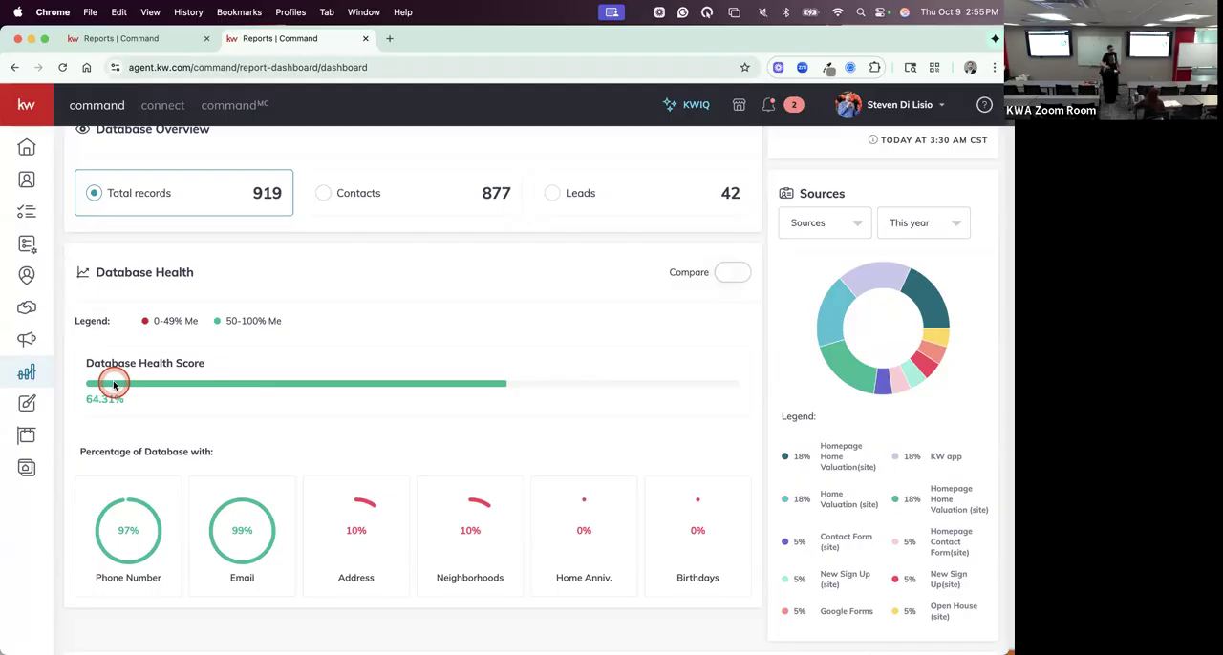
pyautogui.scroll(1, 112, 382)
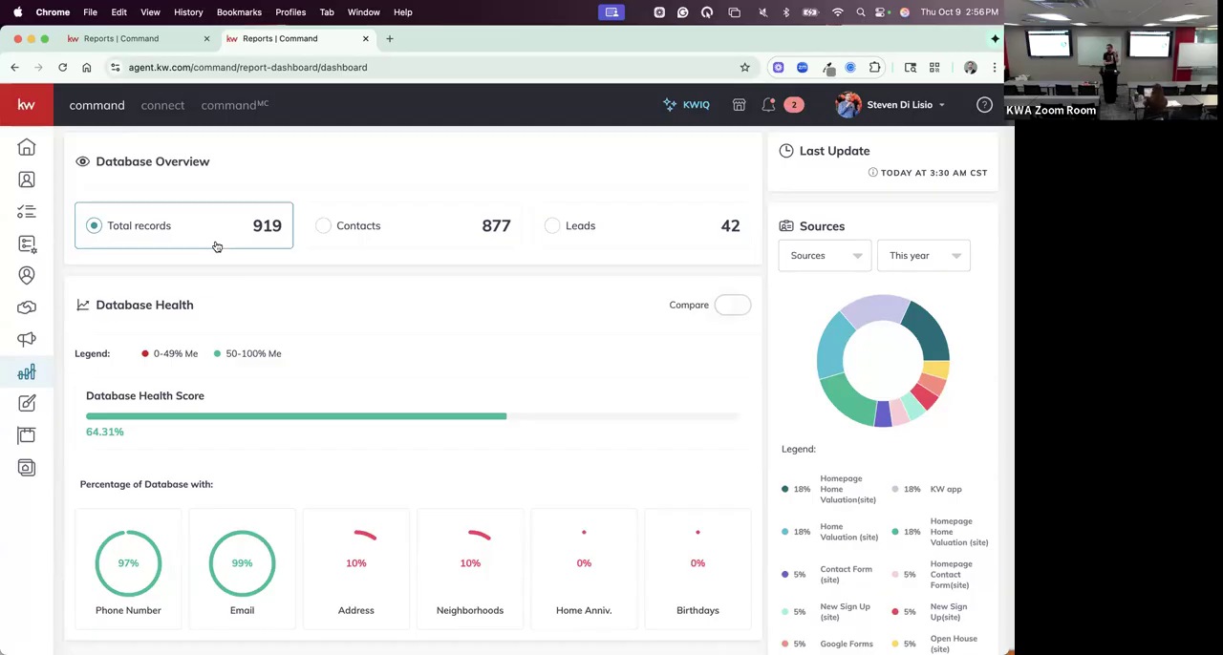
pyautogui.click(25, 178)
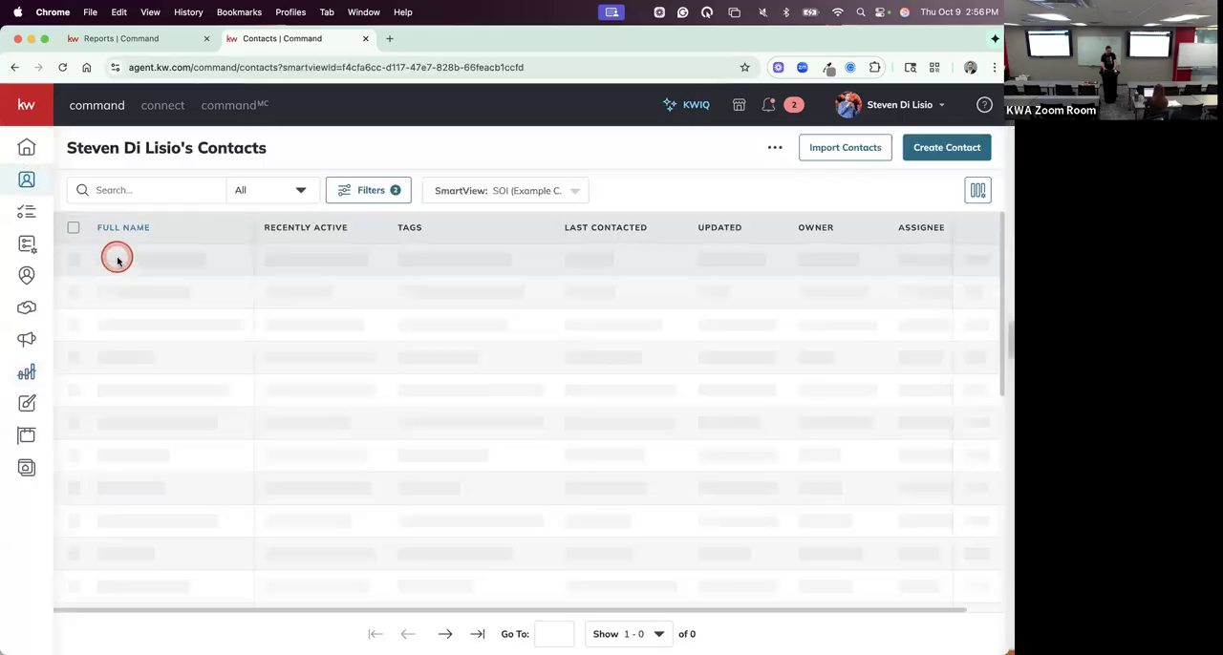
pyautogui.click(134, 263)
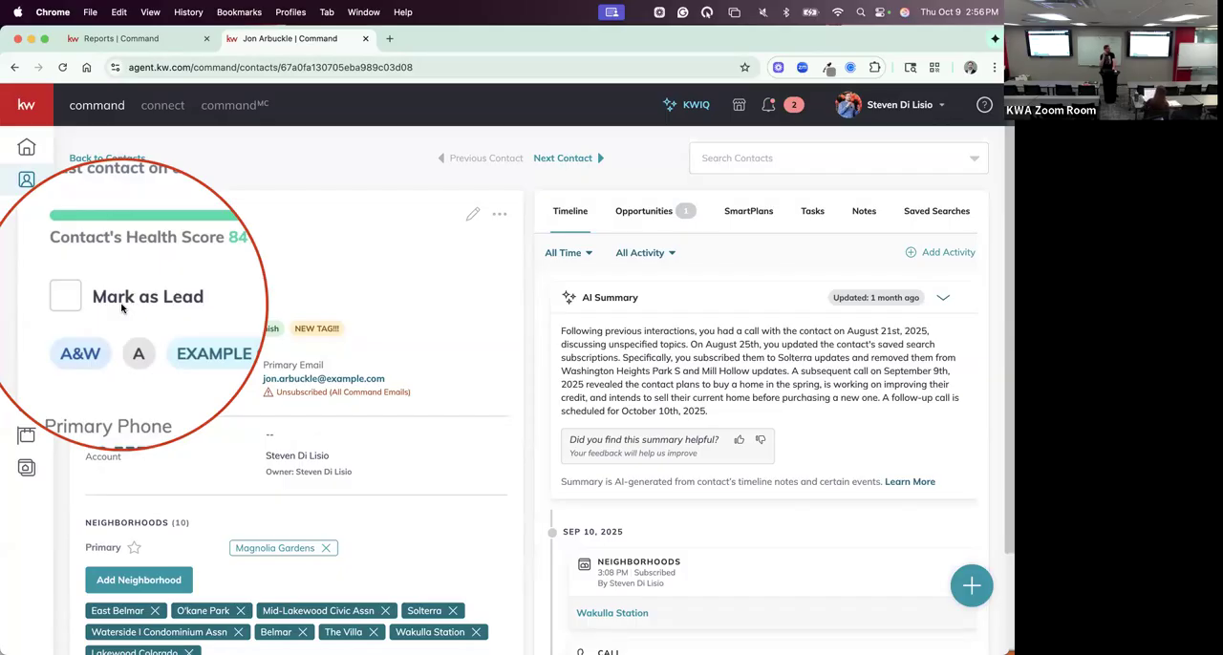
pyautogui.click(121, 306)
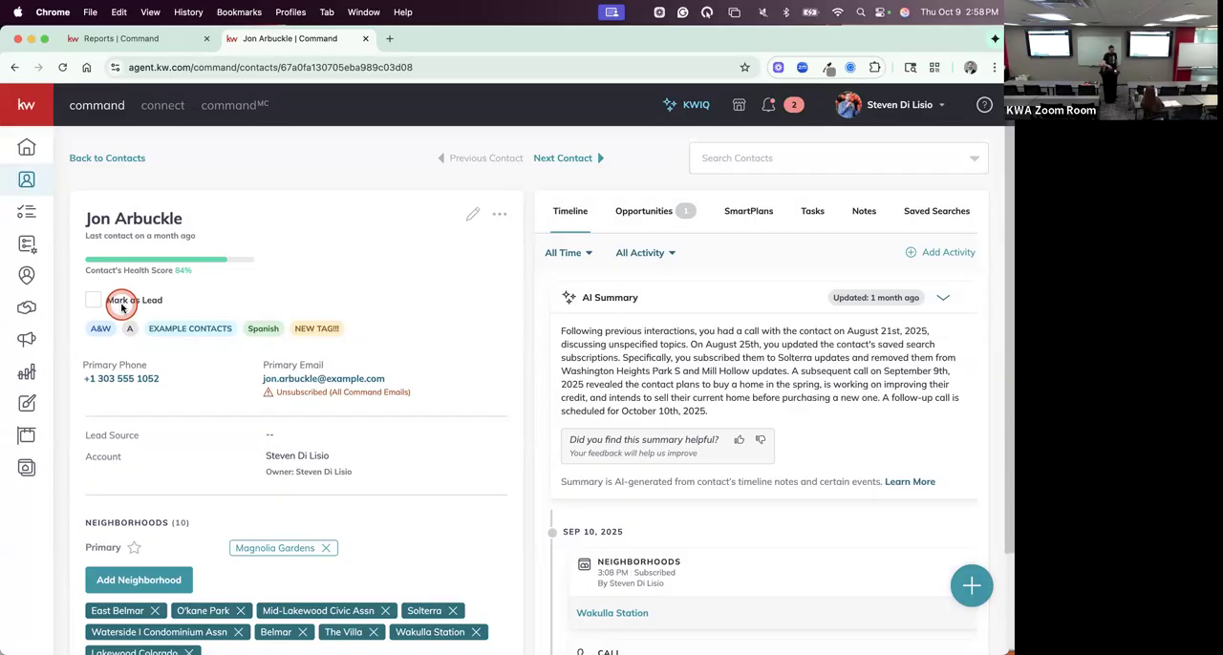
# - Reopen the Database Overview report and examine its Database Health section, including the percentage of database with each contact detail
pyautogui.click(25, 373)
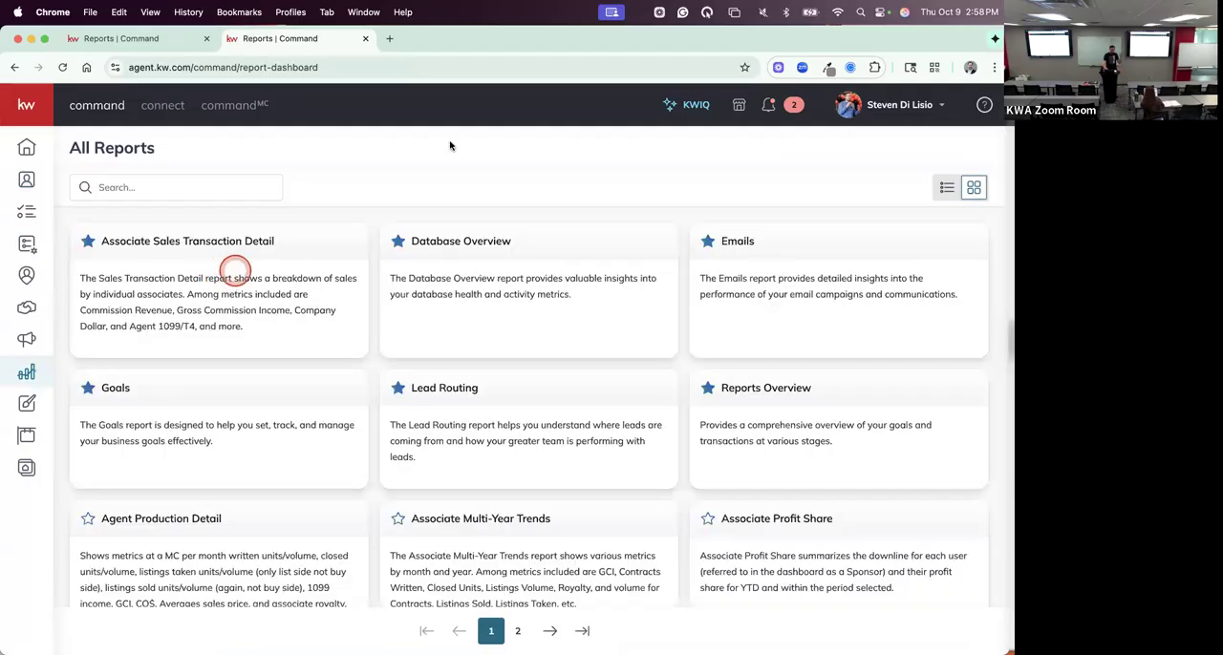
pyautogui.click(481, 240)
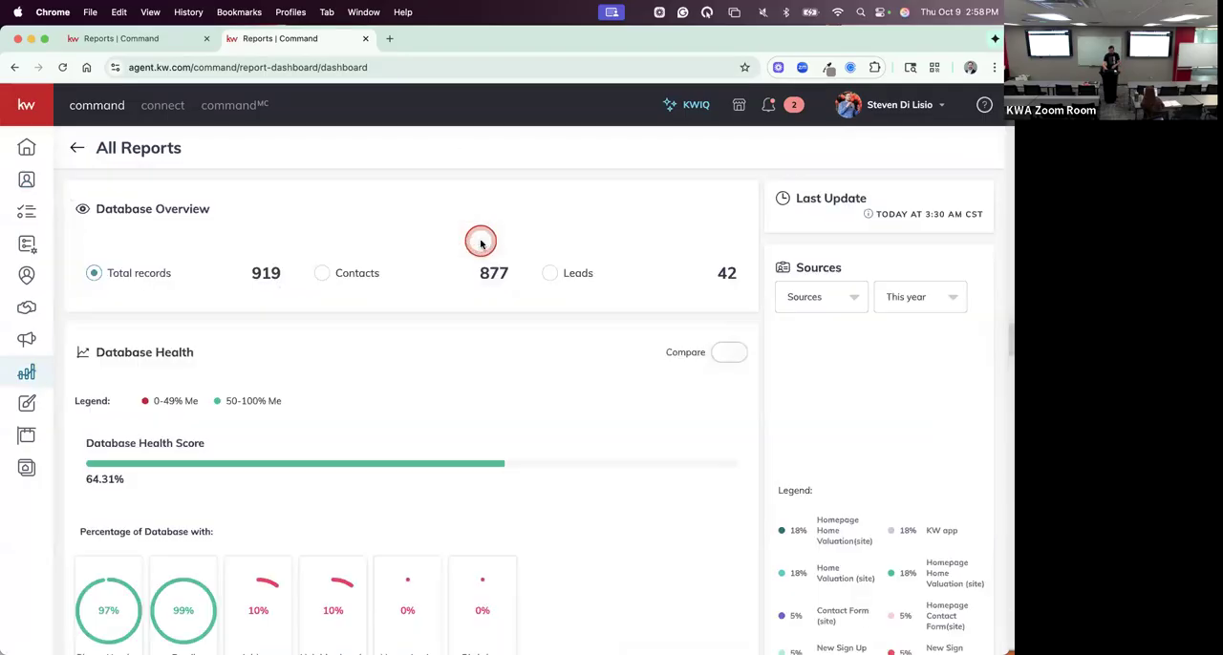
pyautogui.click(275, 335)
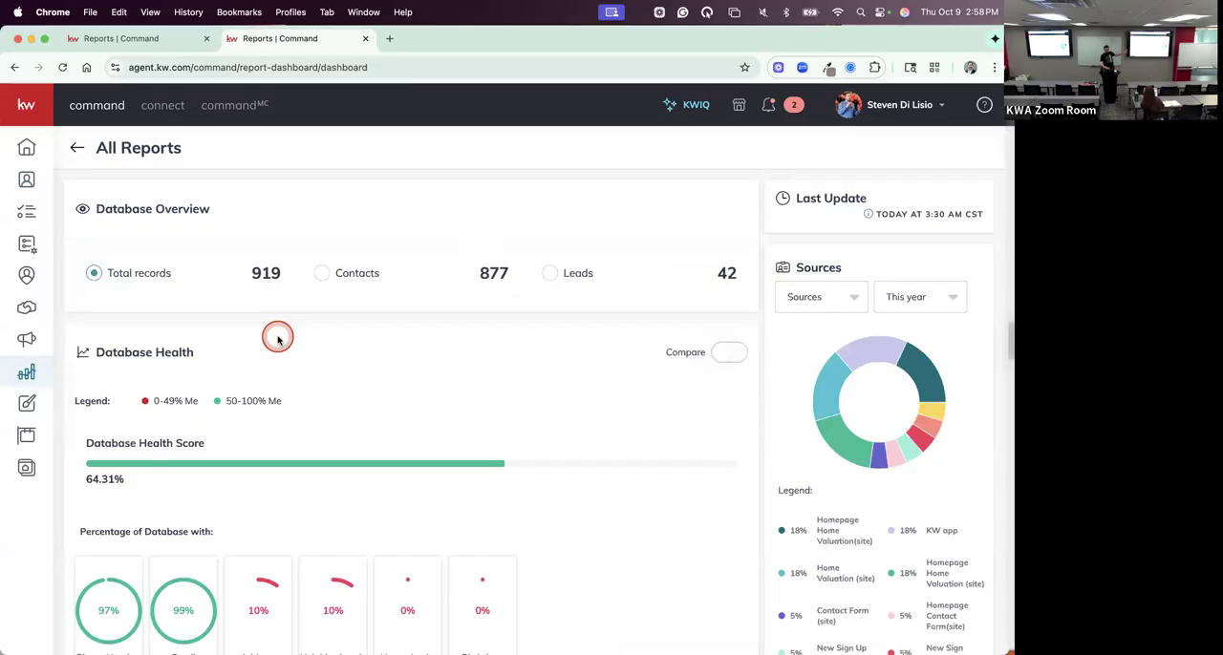
pyautogui.scroll(-4, 277, 339)
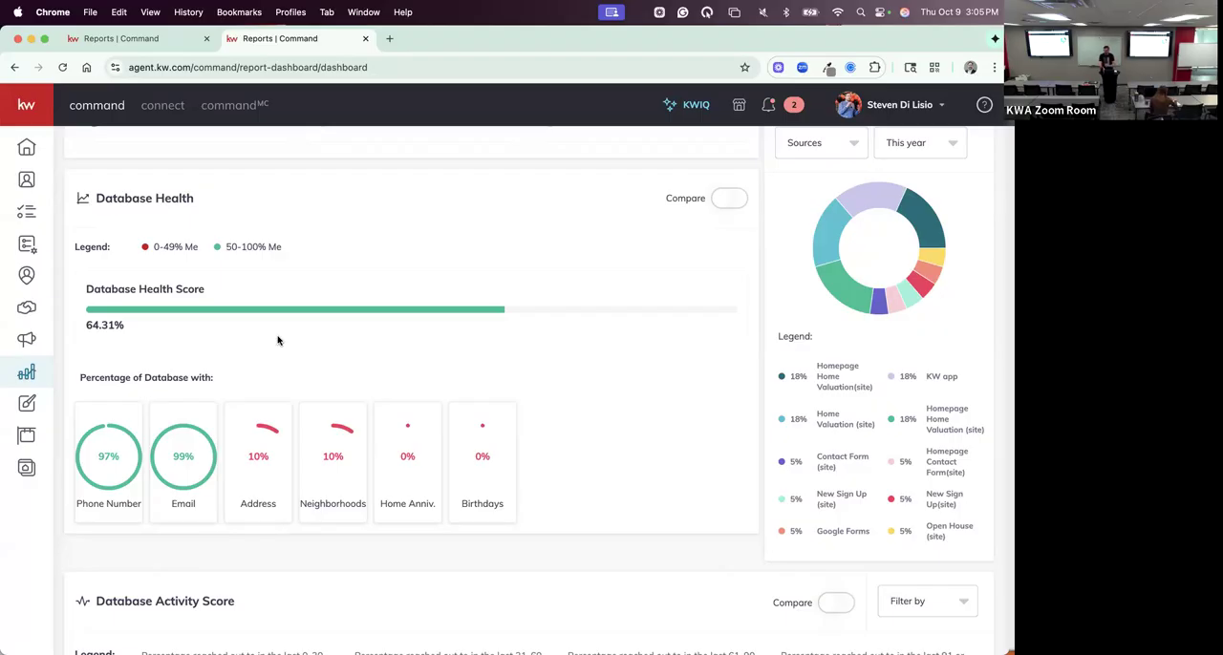
# - Switch to the full-screen Canva presentation, advance past the Database Growth Plan slide, and reveal the CRM health and habit grade scales
pyautogui.hotkey('ctrl', 'Right')
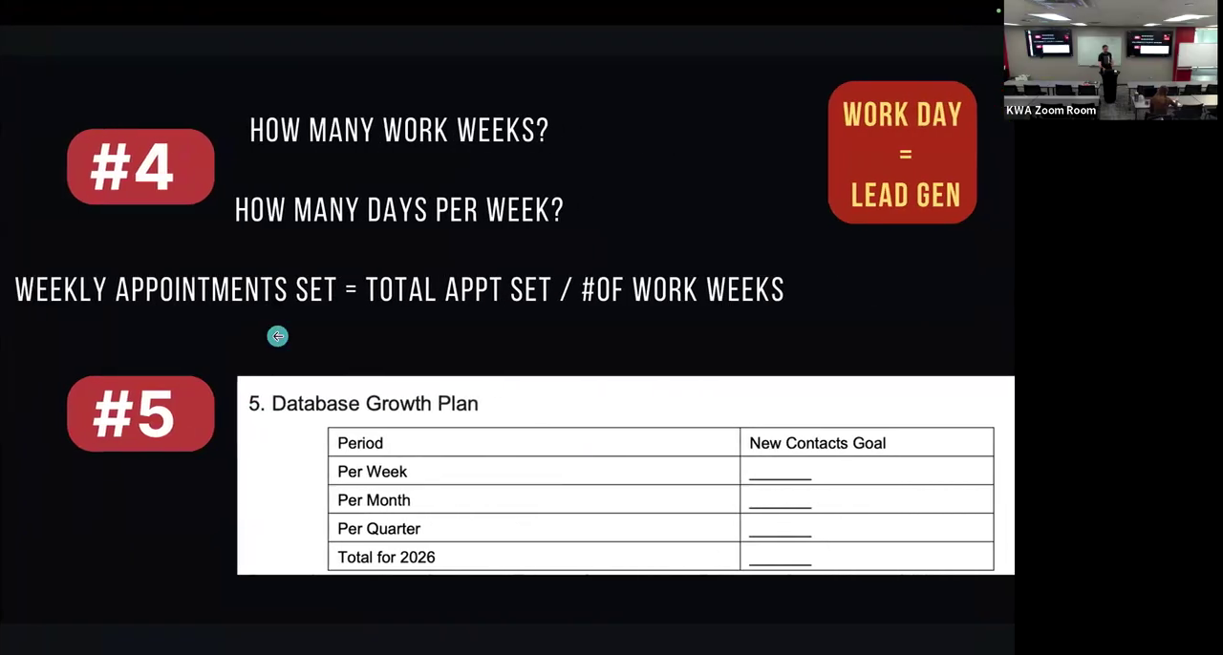
pyautogui.press('Right')
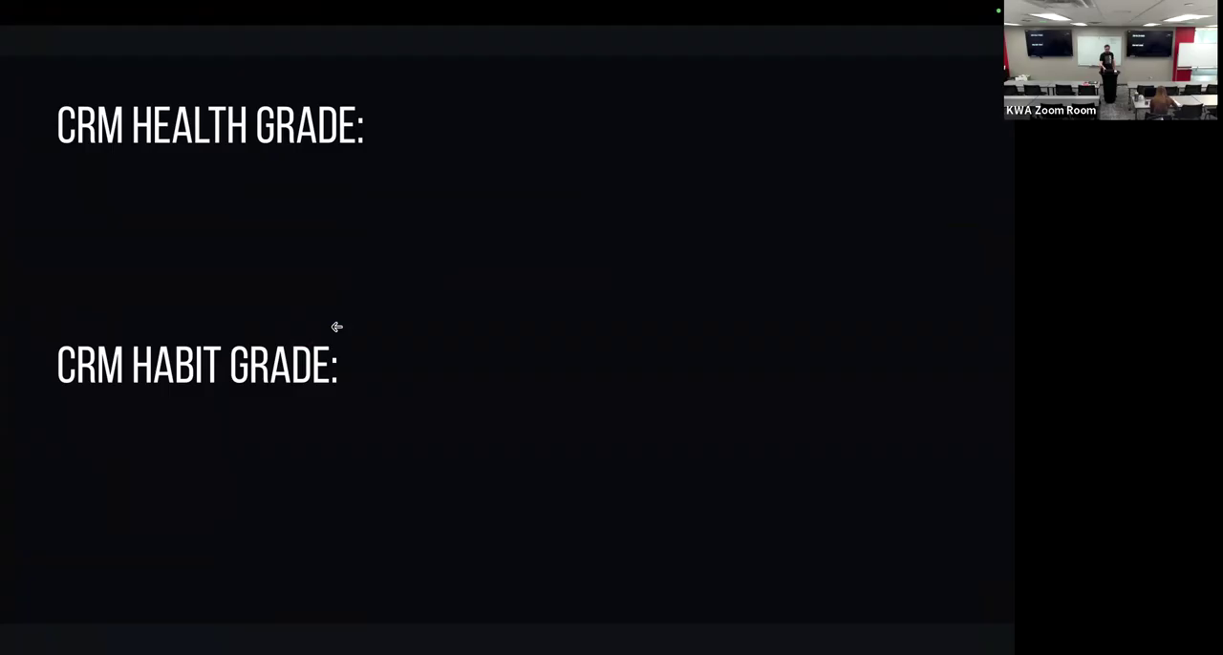
pyautogui.press('Right')
pyautogui.press('Right')
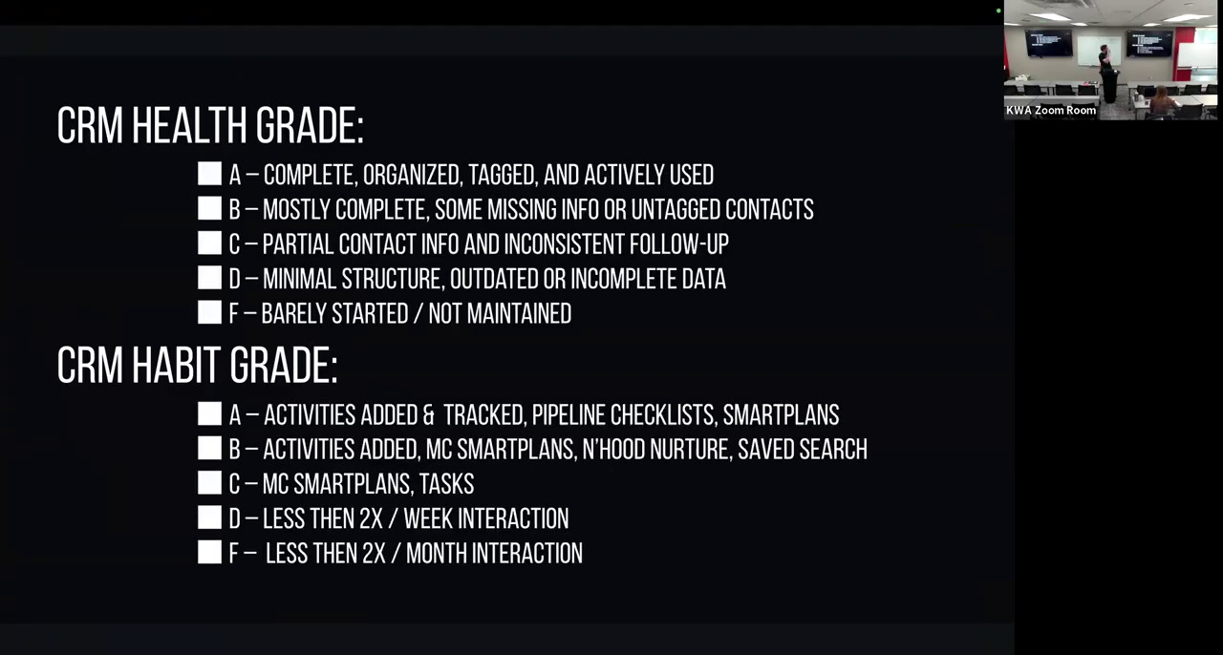